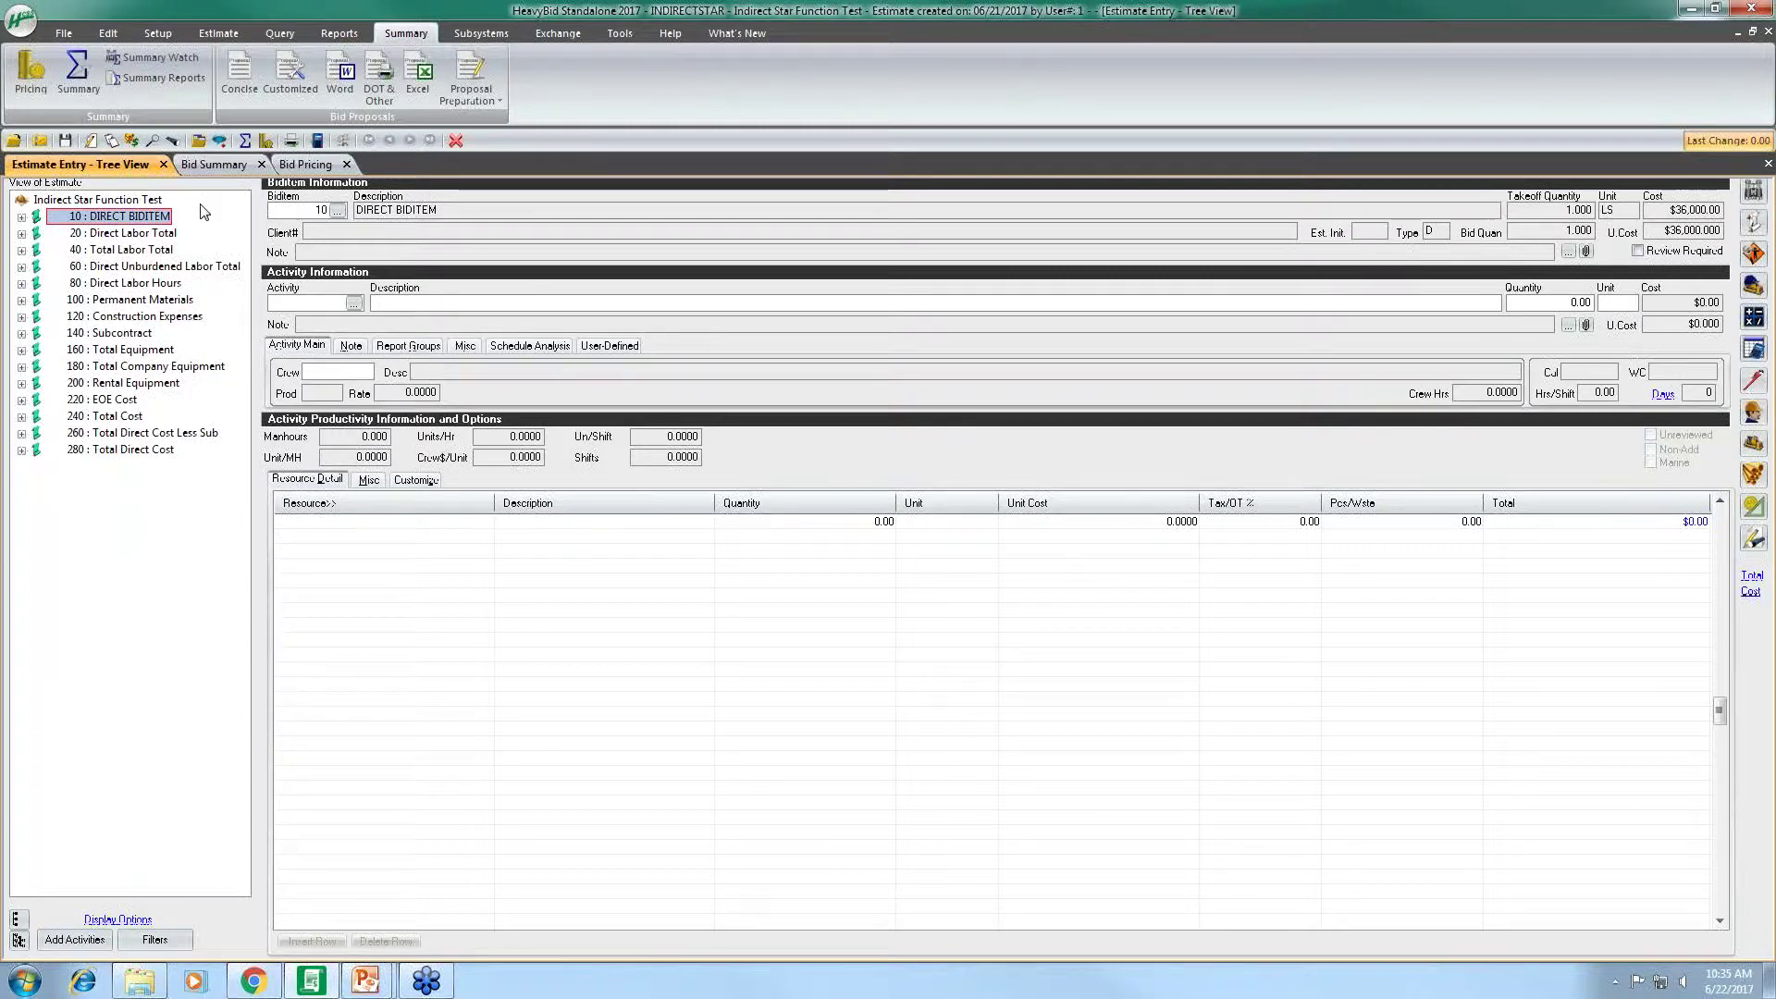
Review the estimate's biditems and their types in Biditem Setup, and return to the estimate tree
left_click(159, 39)
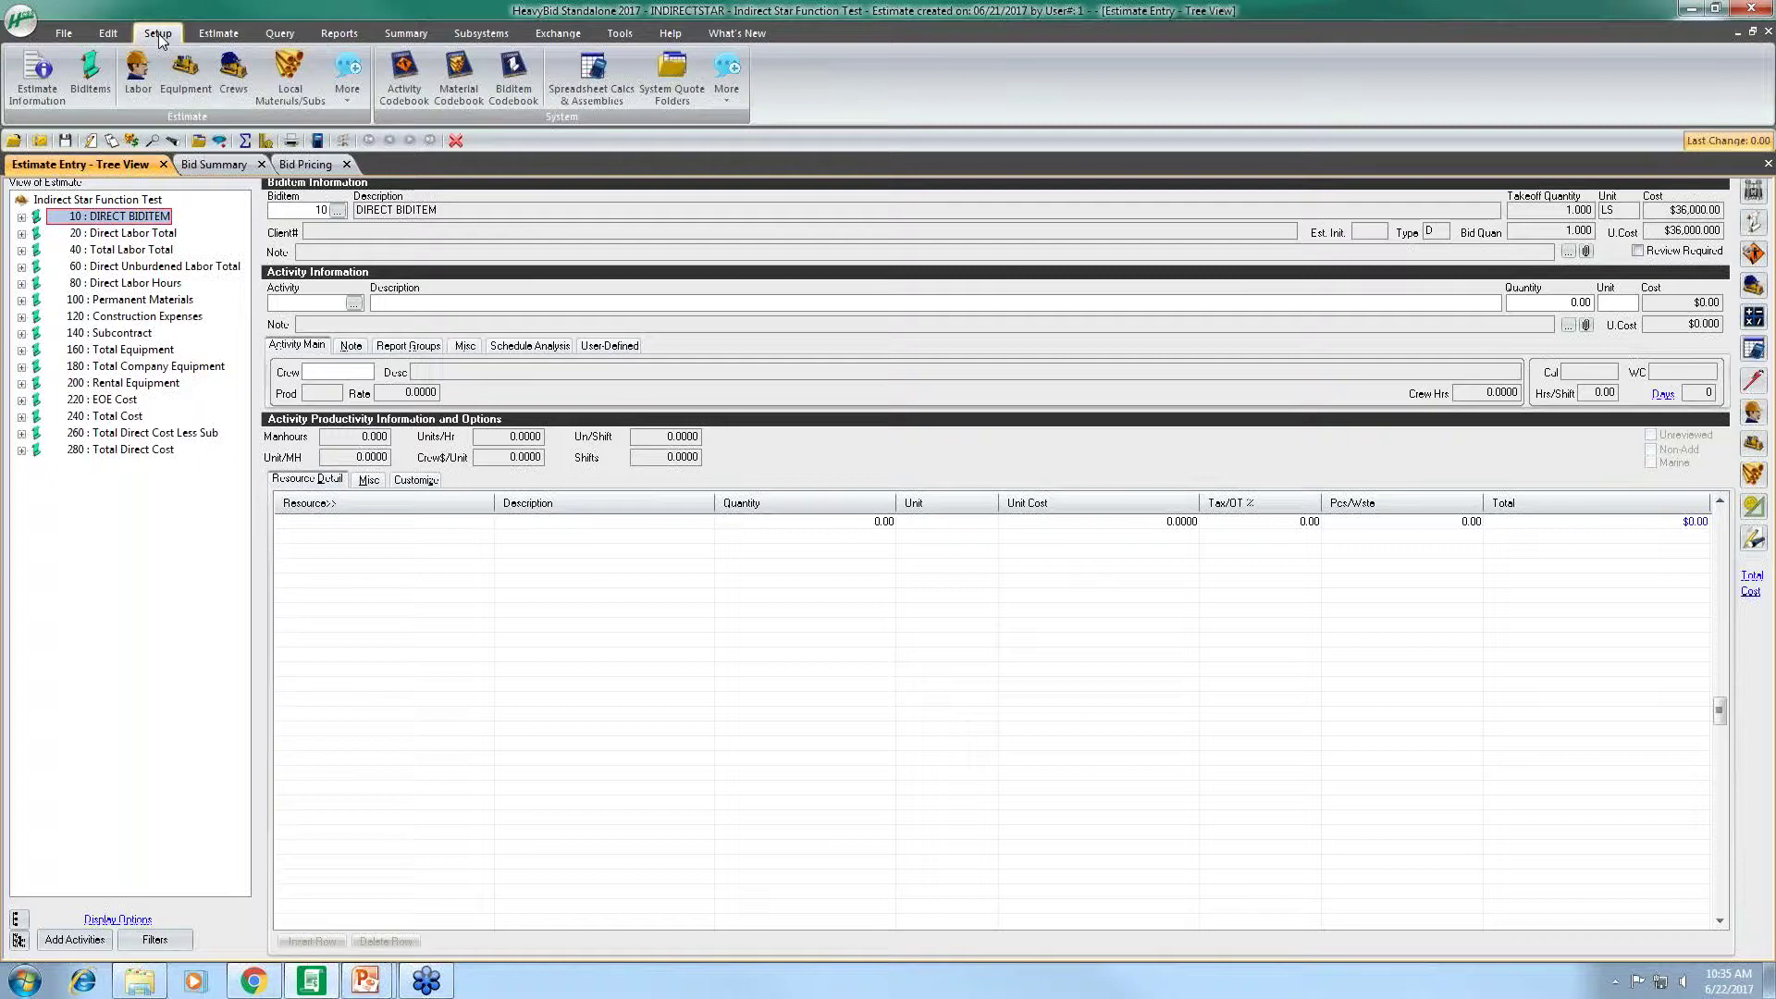
left_click(90, 79)
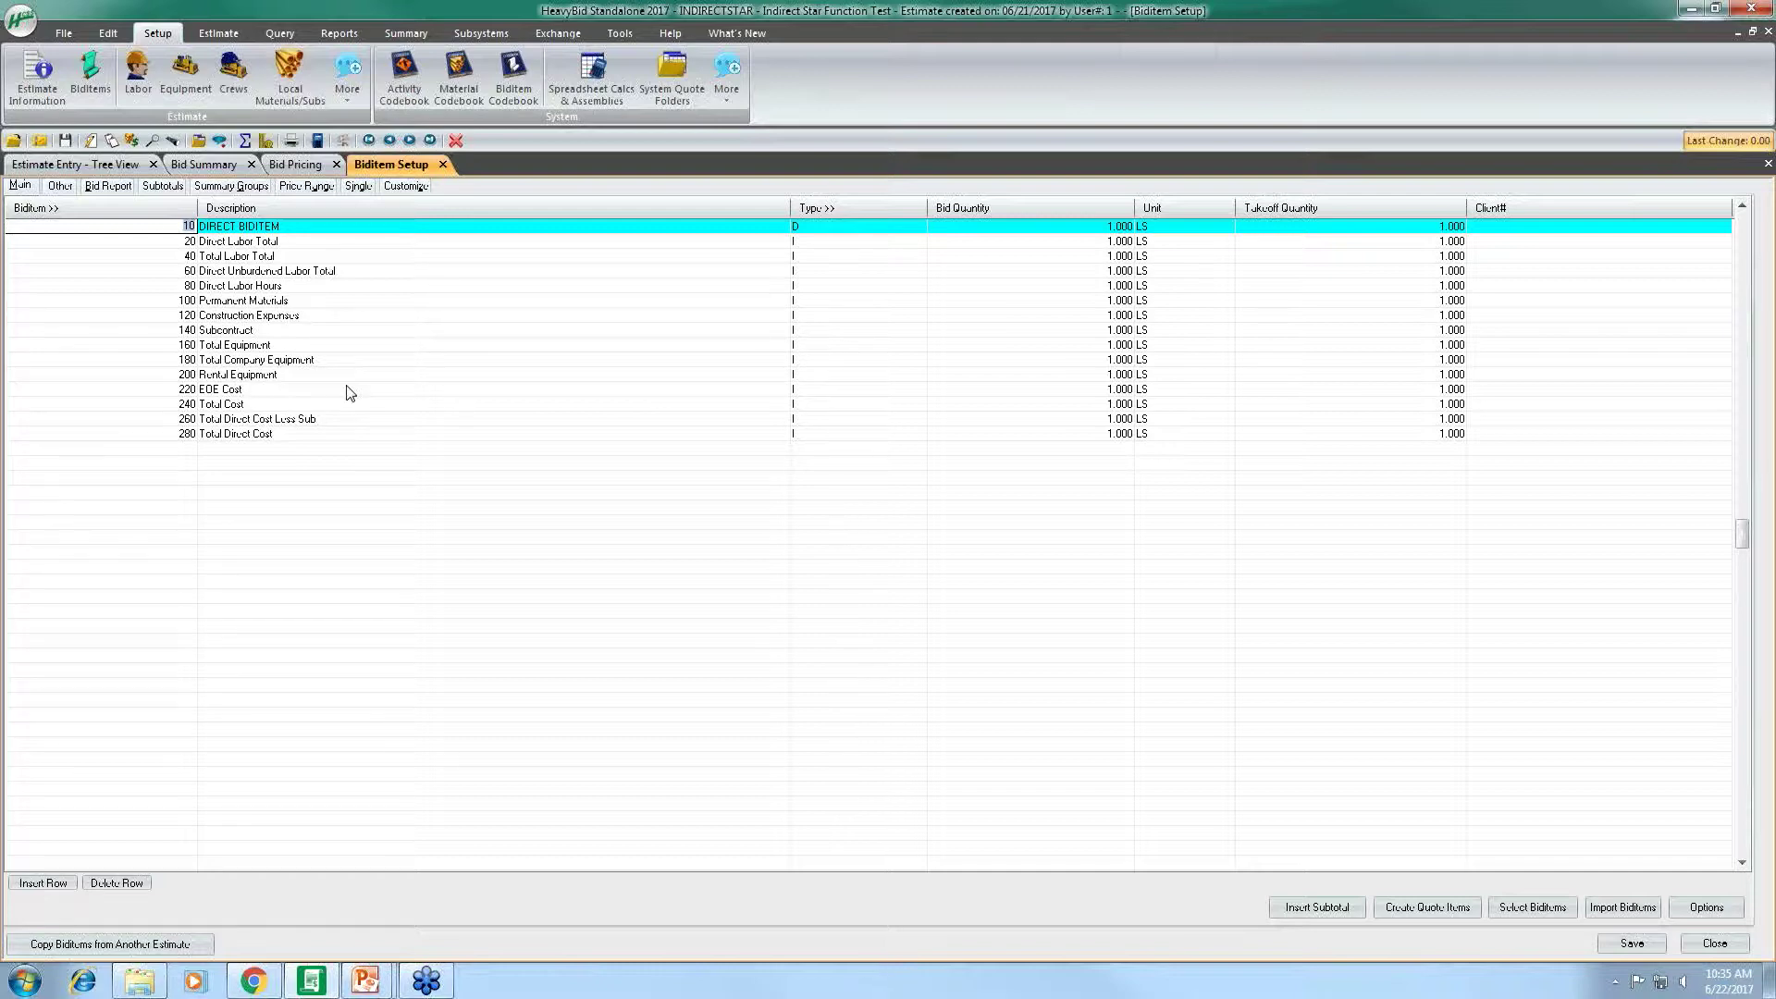
left_click(103, 170)
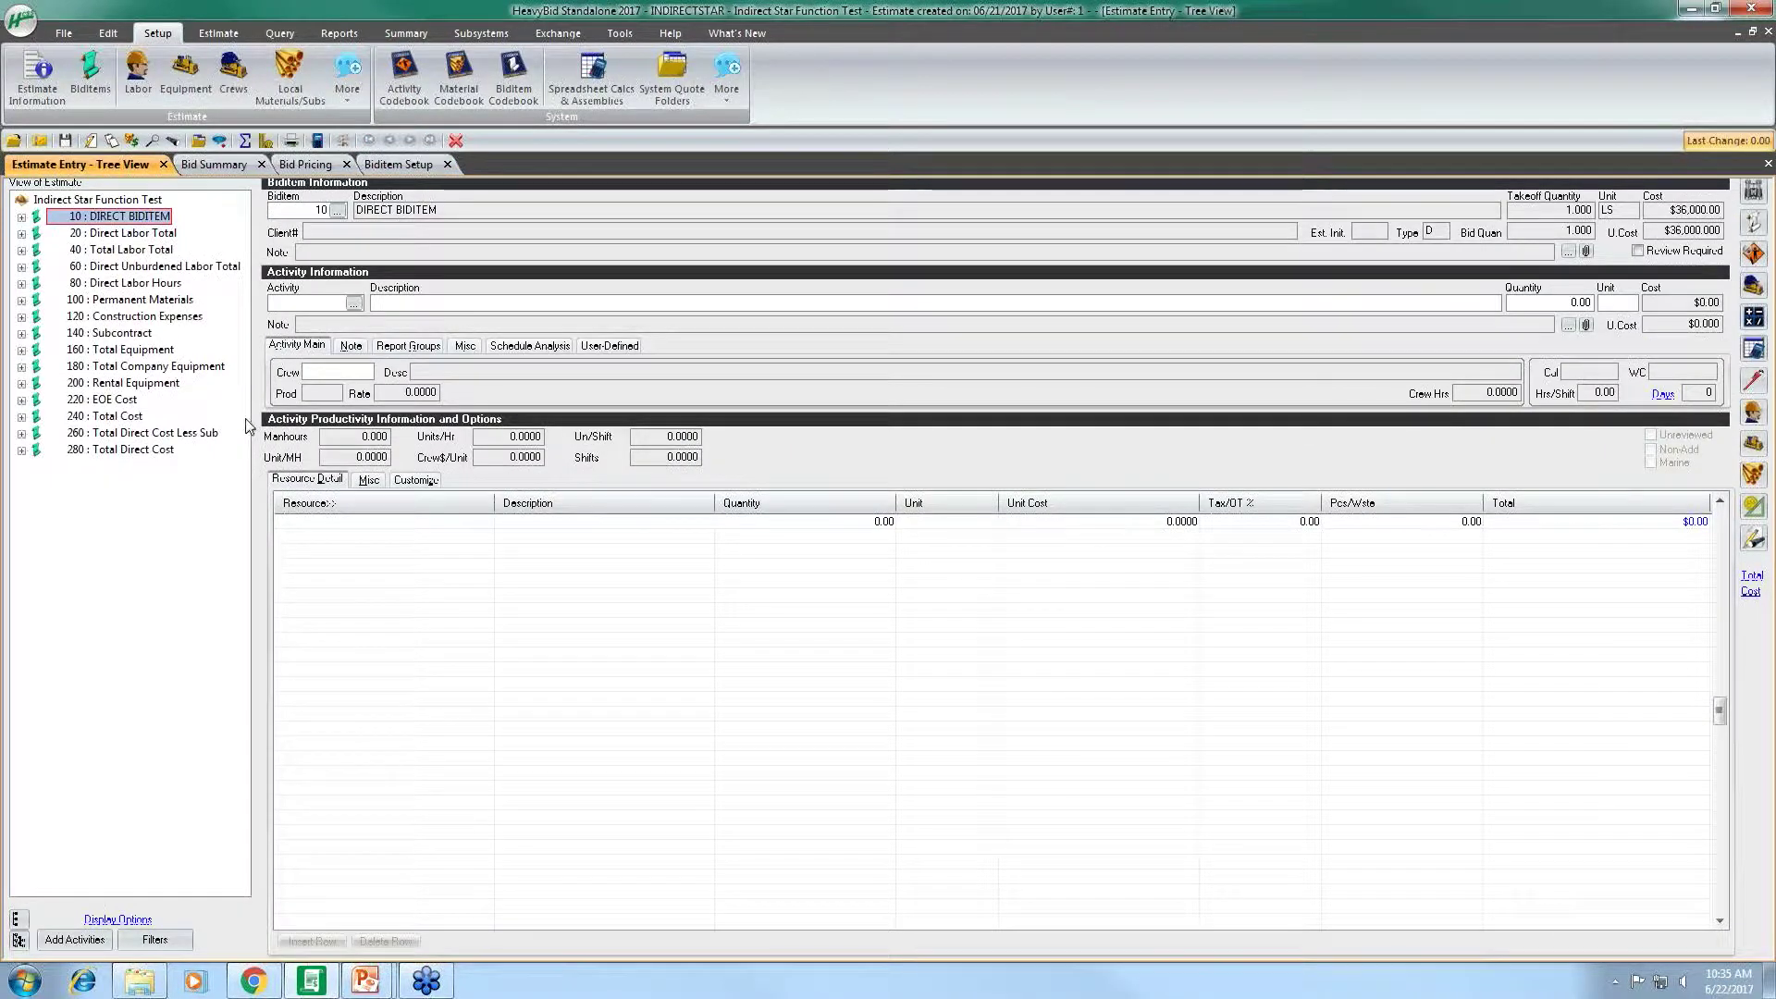
Examine the resources of the DIRECT BIDITEM activity under biditem 10 and the Direct Labor Total activity under biditem 20
left_click(21, 218)
left_click(84, 235)
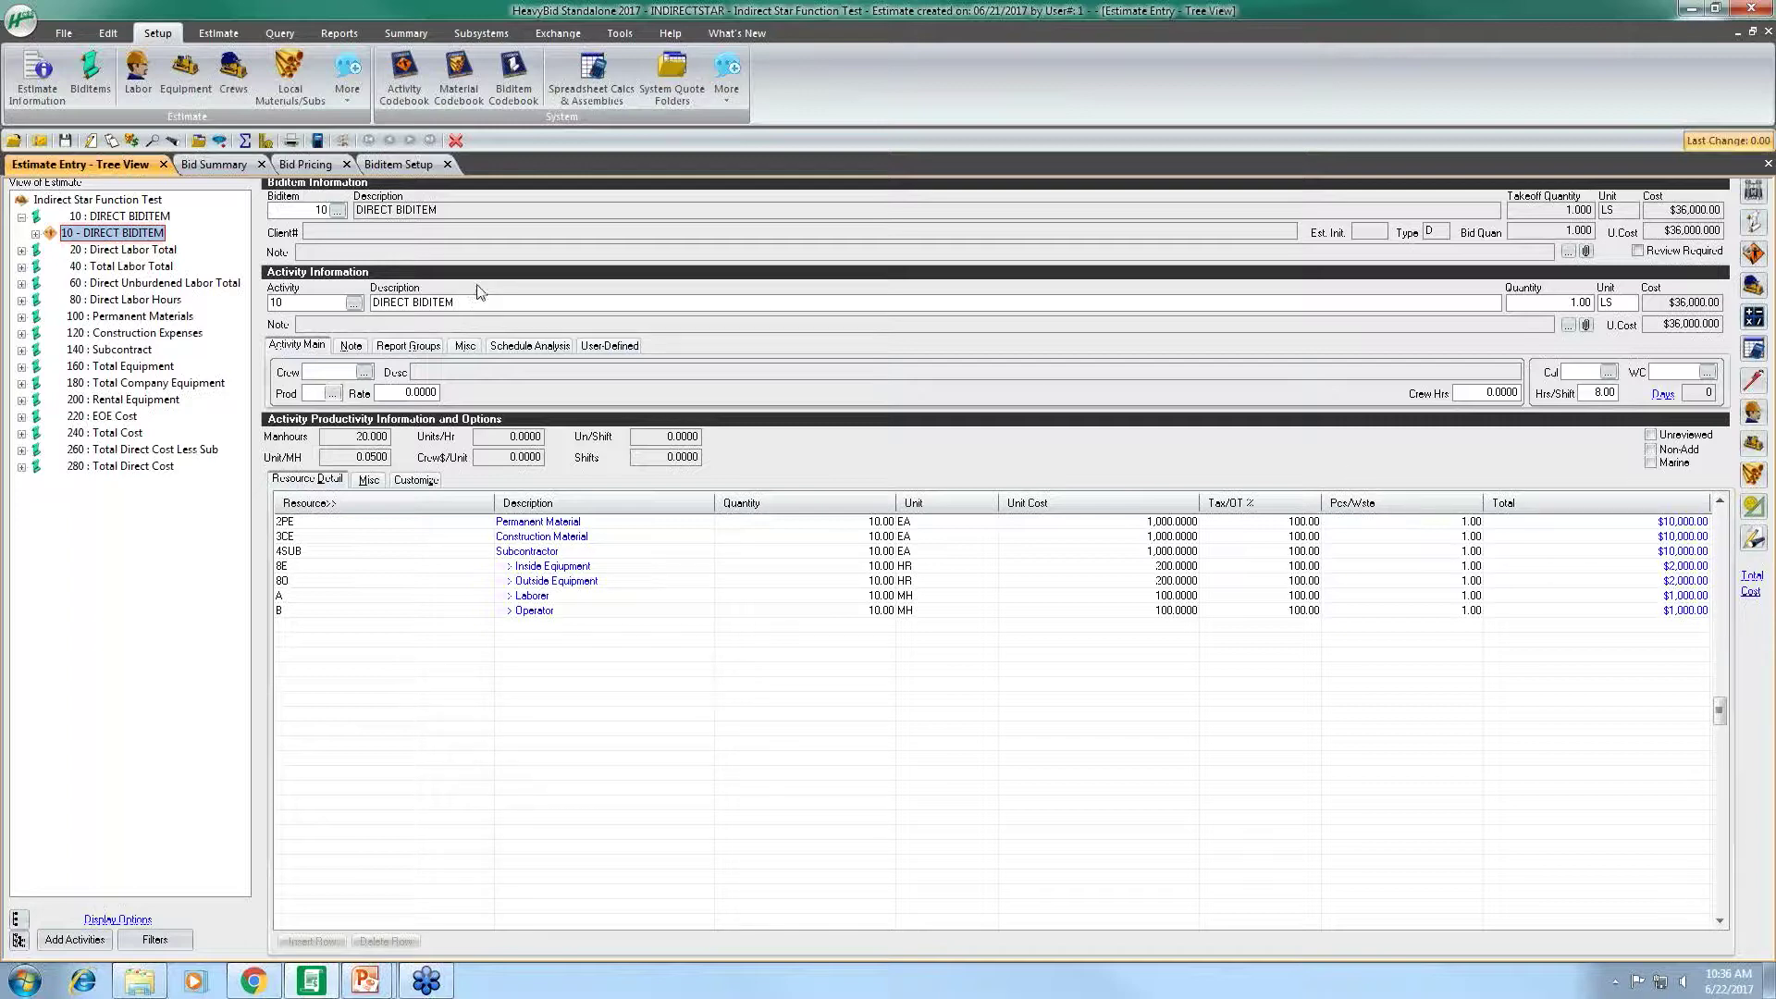
left_click(105, 250)
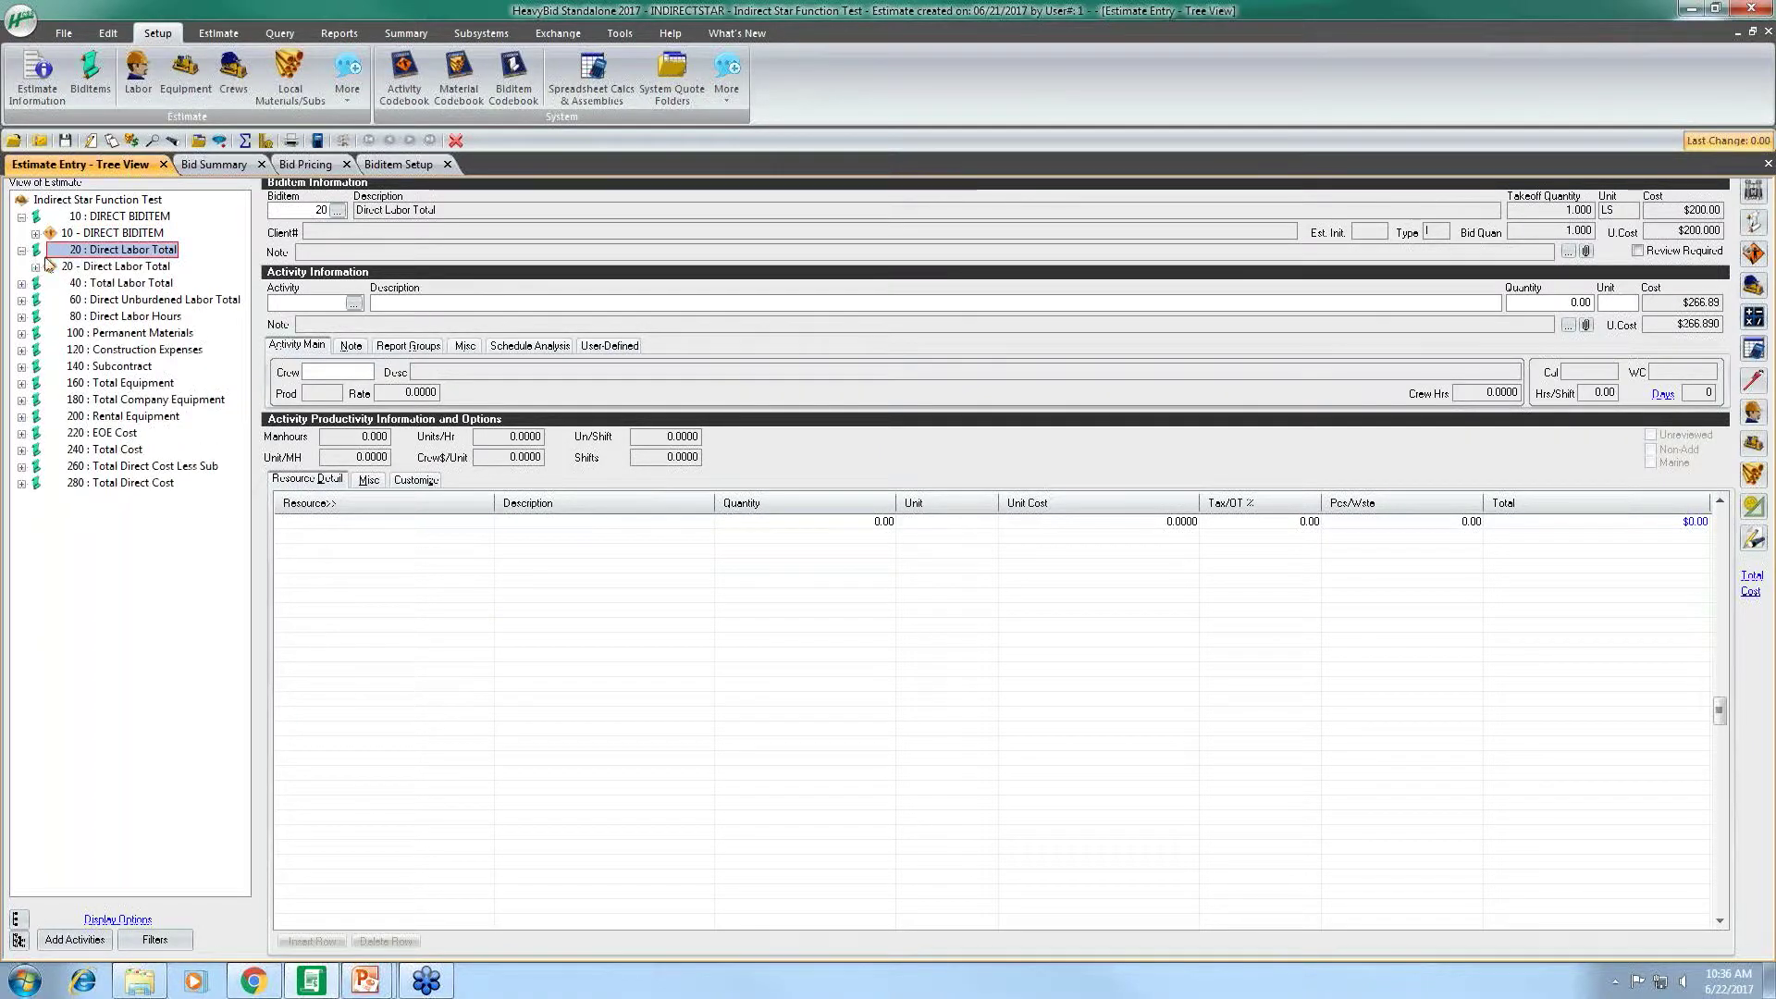
left_click(98, 266)
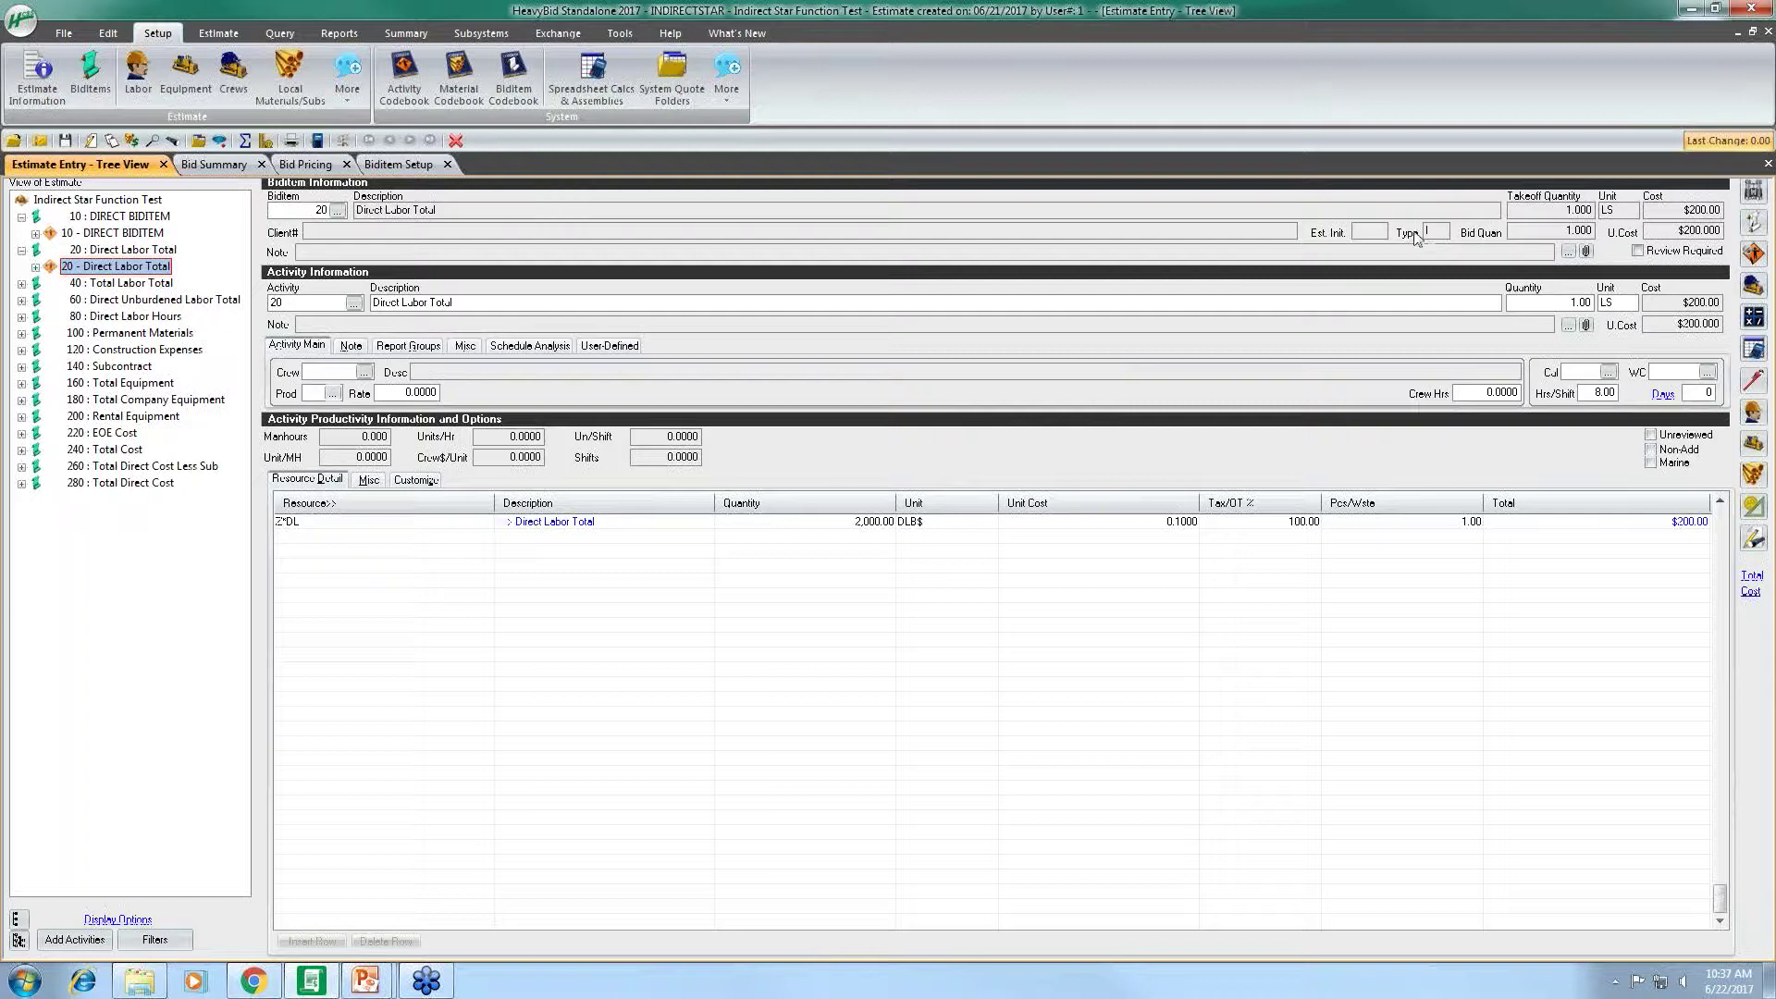
Bring up resource selection for the Direct Labor Total activity, enlarge its window, and expand the Indirect Cost Addons by Percent functions
left_click(336, 504)
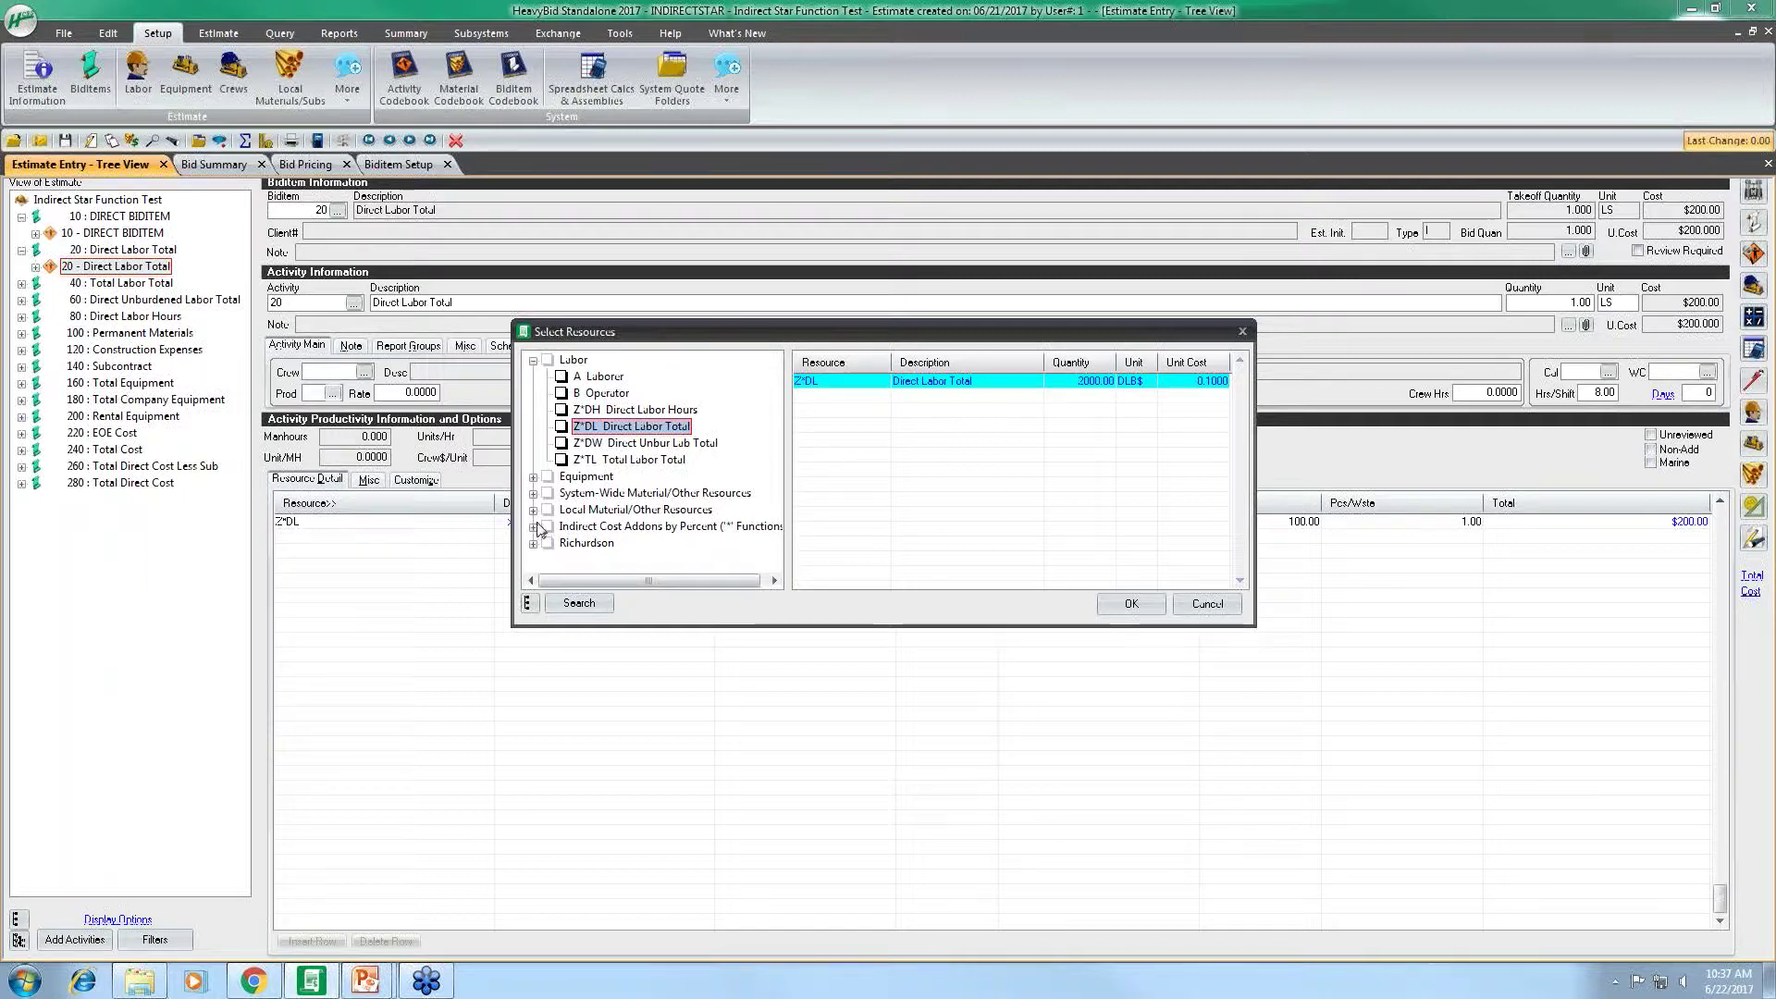
left_click_drag(674, 331, 656, 278)
left_click_drag(719, 571, 717, 788)
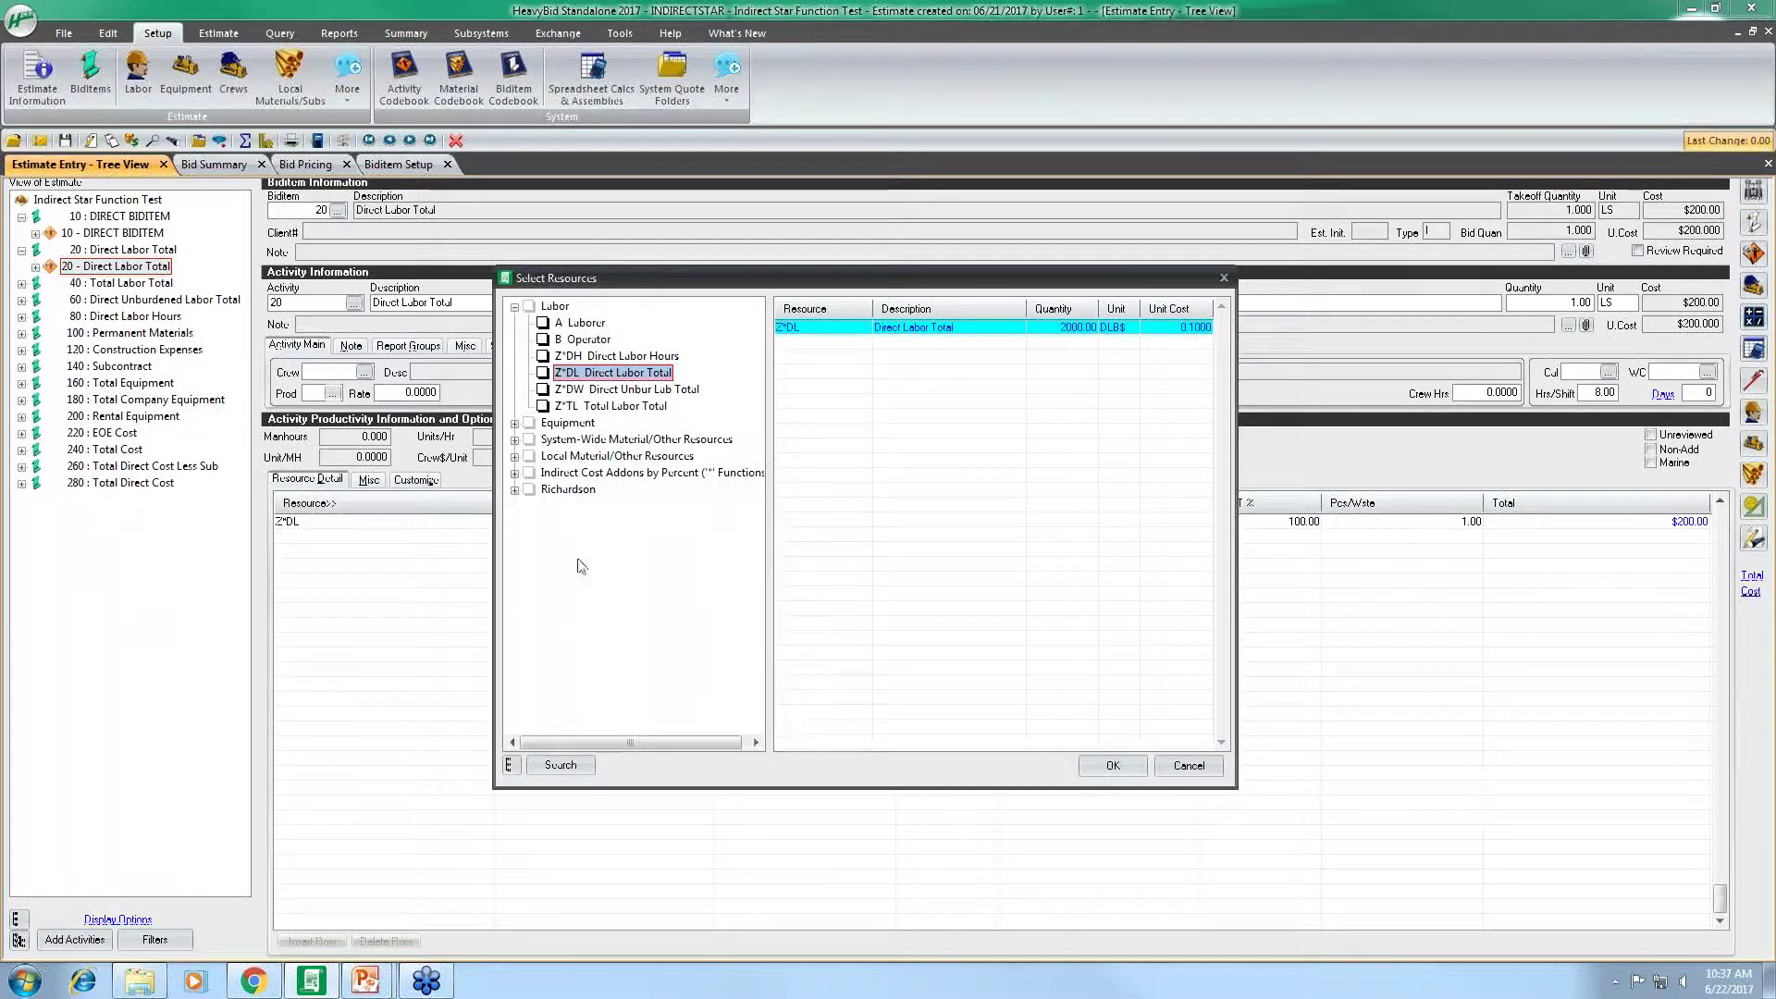
left_click_drag(492, 591, 350, 582)
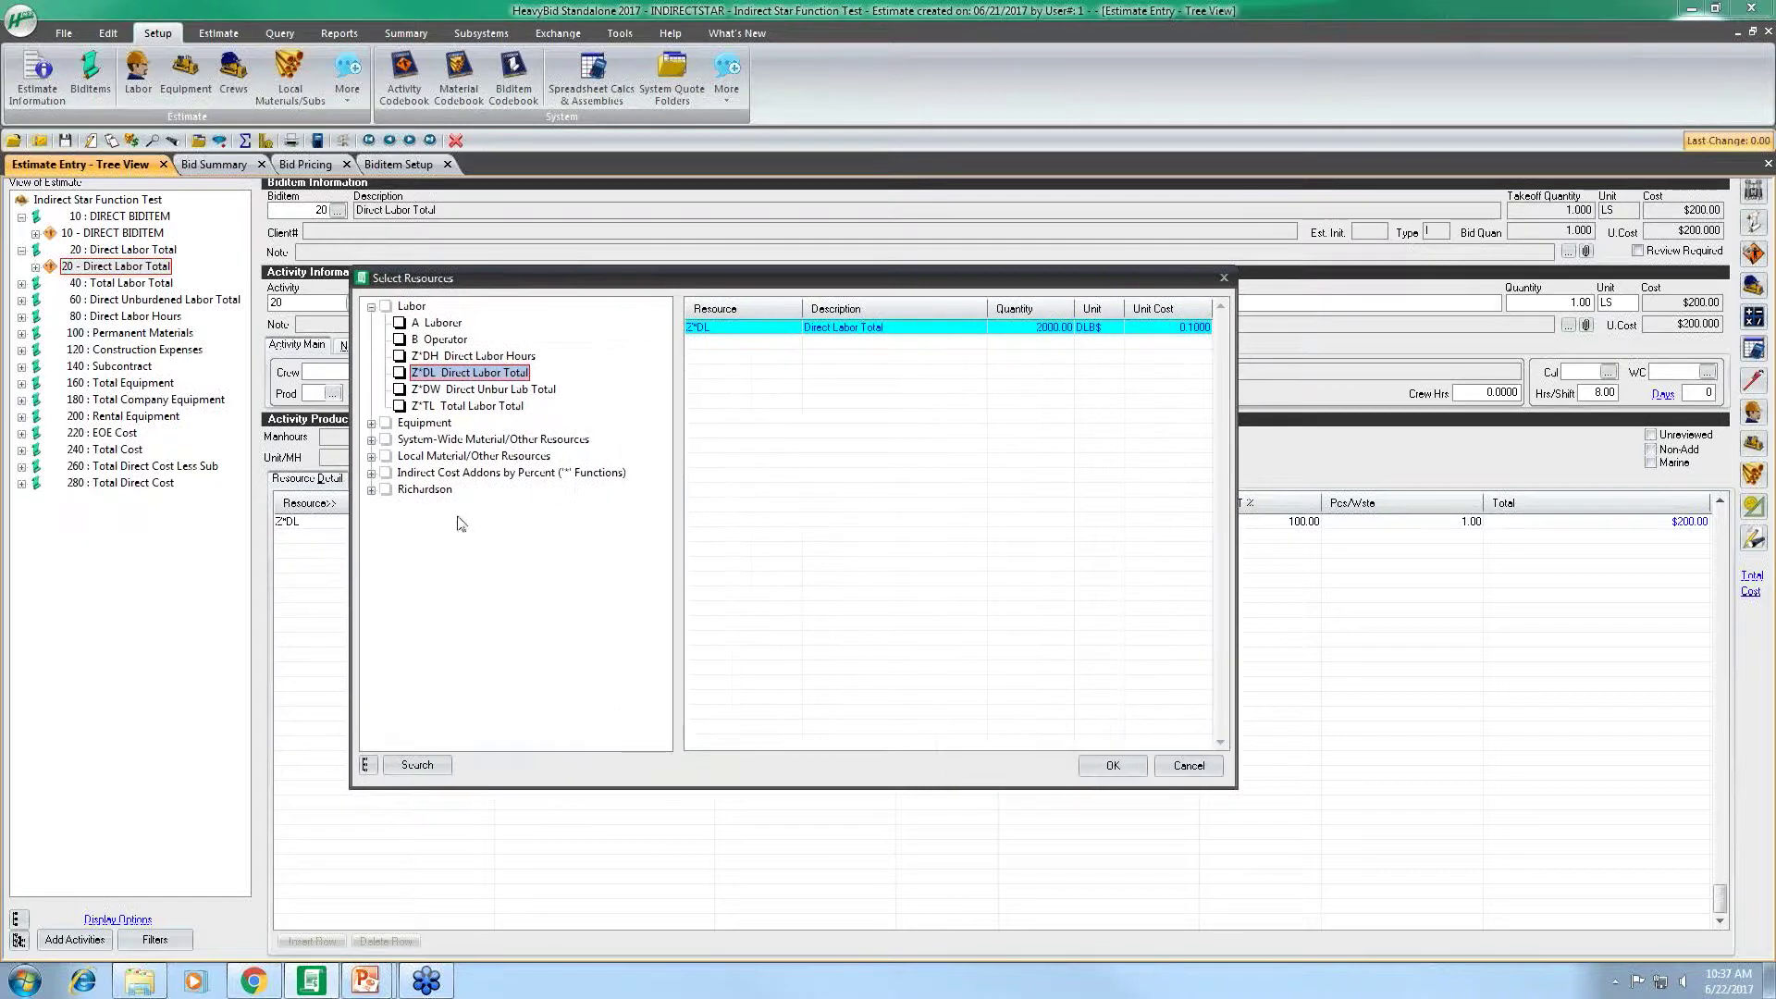
left_click(371, 473)
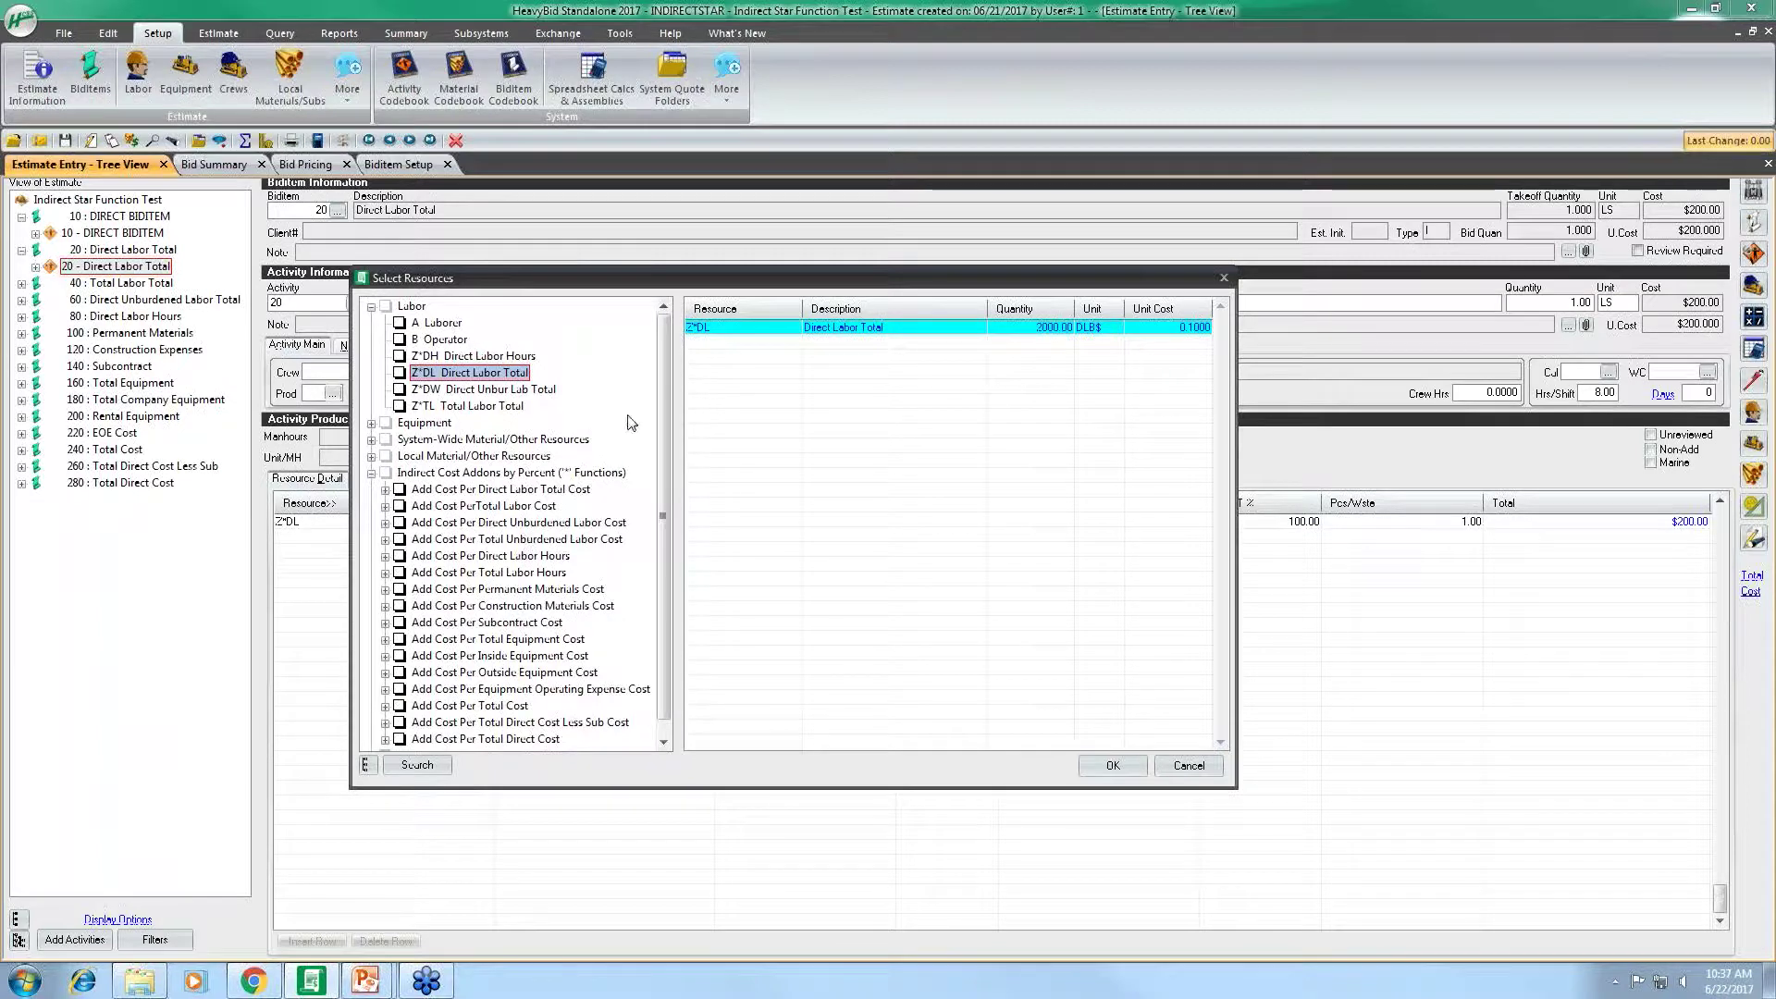
left_click_drag(663, 369, 662, 424)
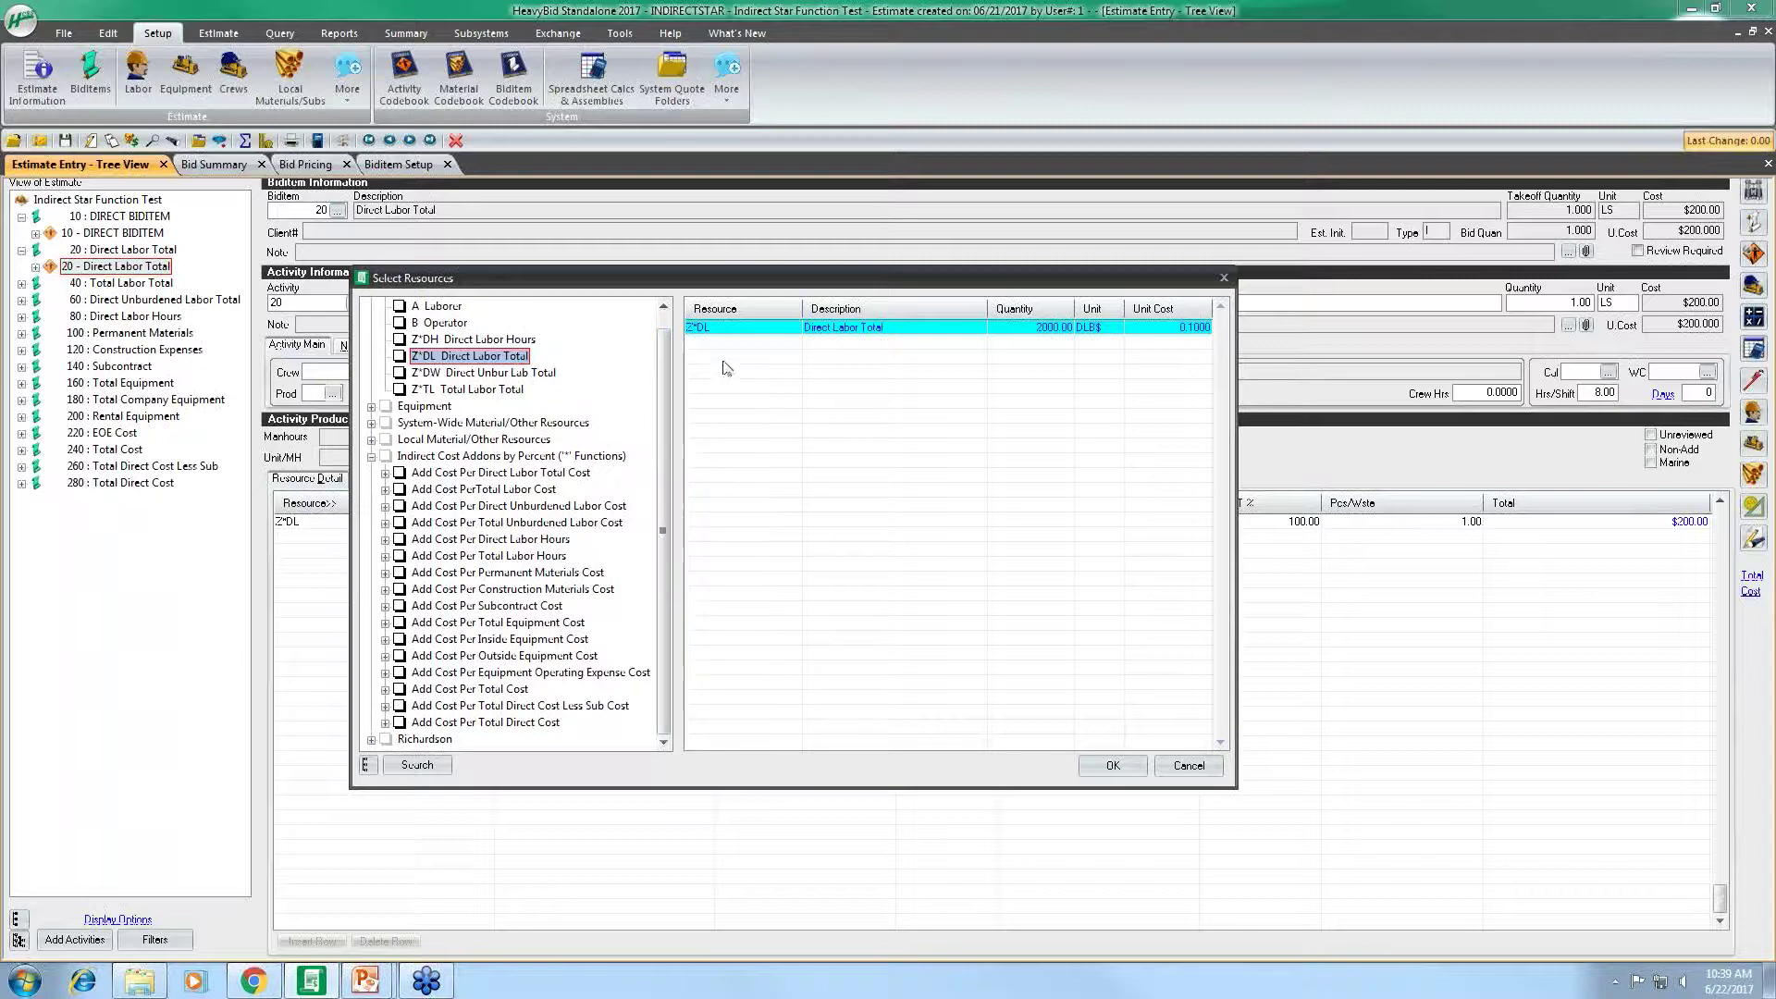
left_click(737, 333)
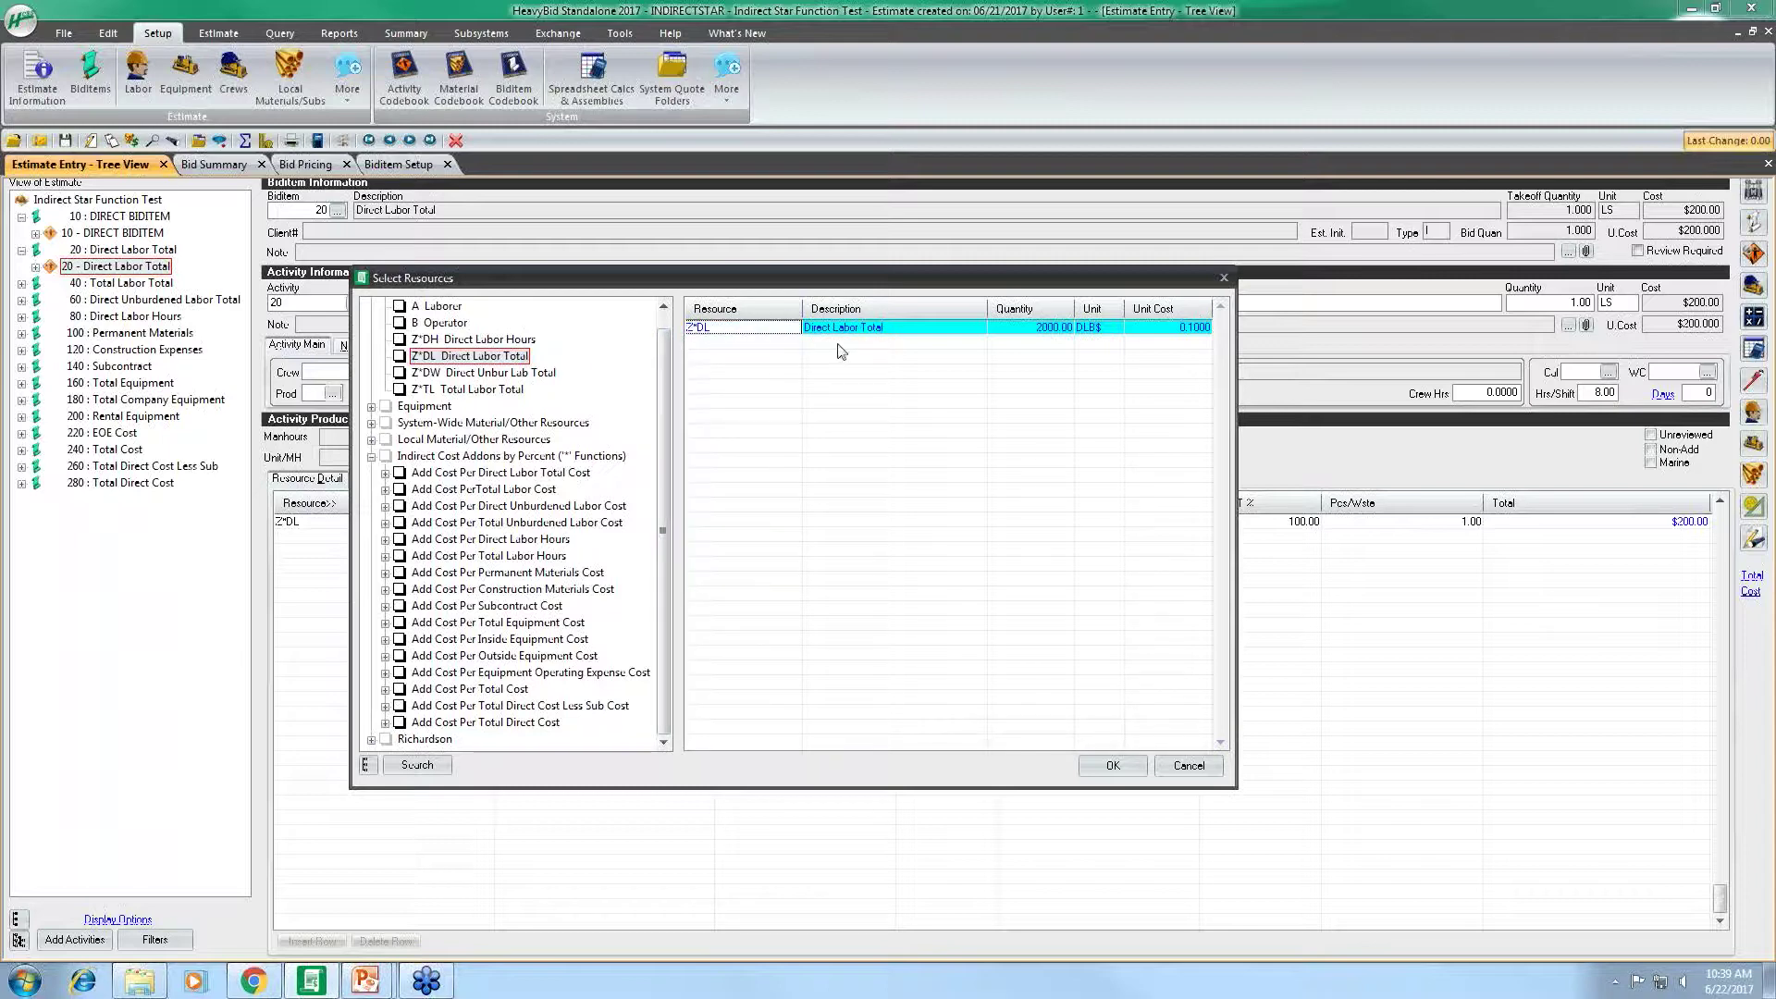
Add a cost per direct labor total cost as a permanent material cost to the activity, with a unit cost of 0.15
left_click(386, 472)
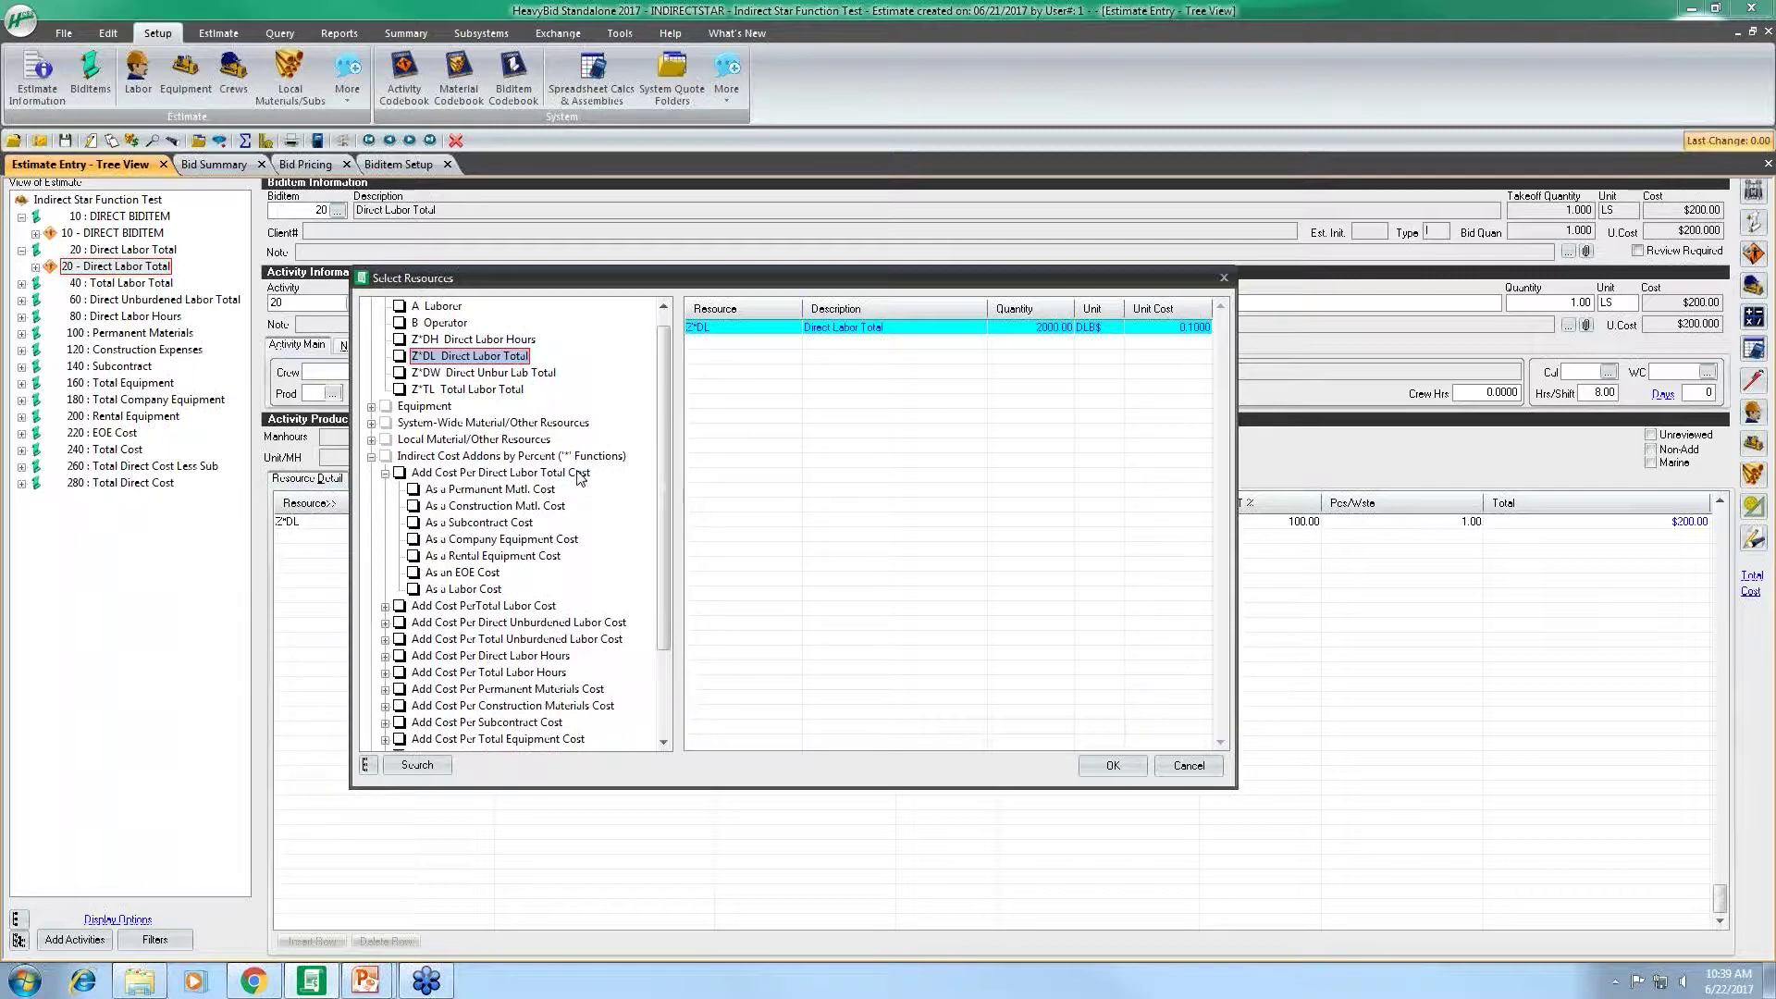
left_click(712, 330)
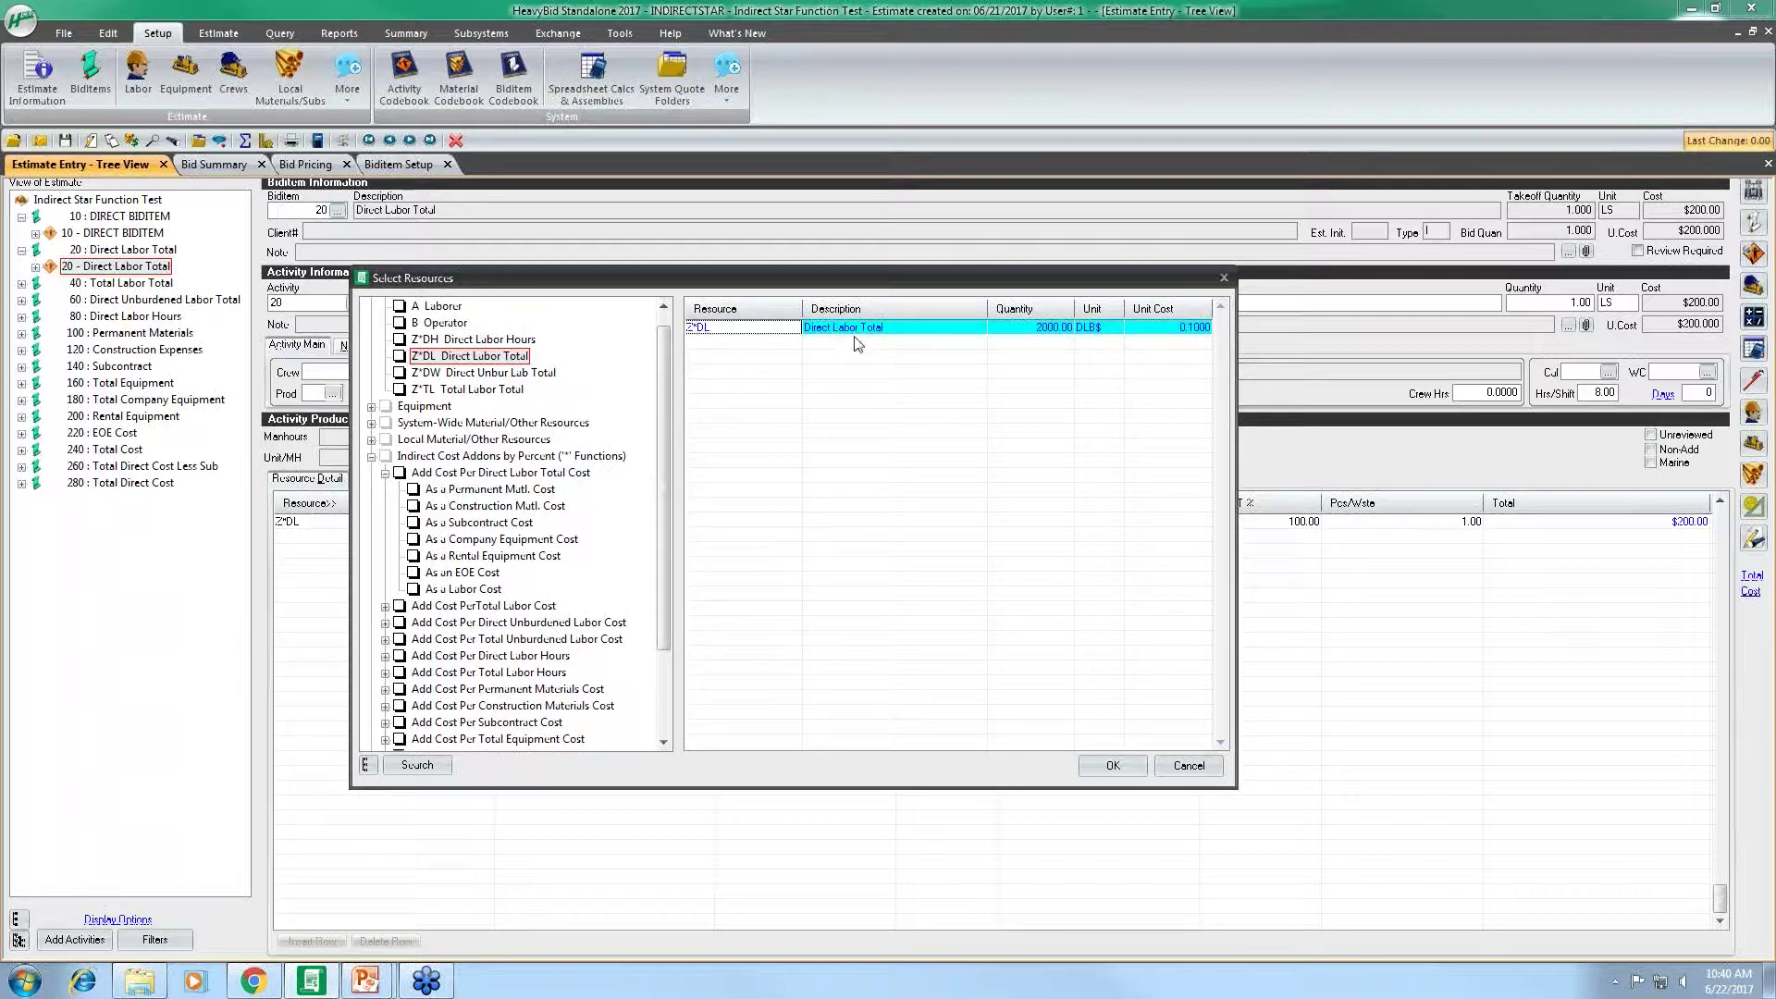
left_click(413, 490)
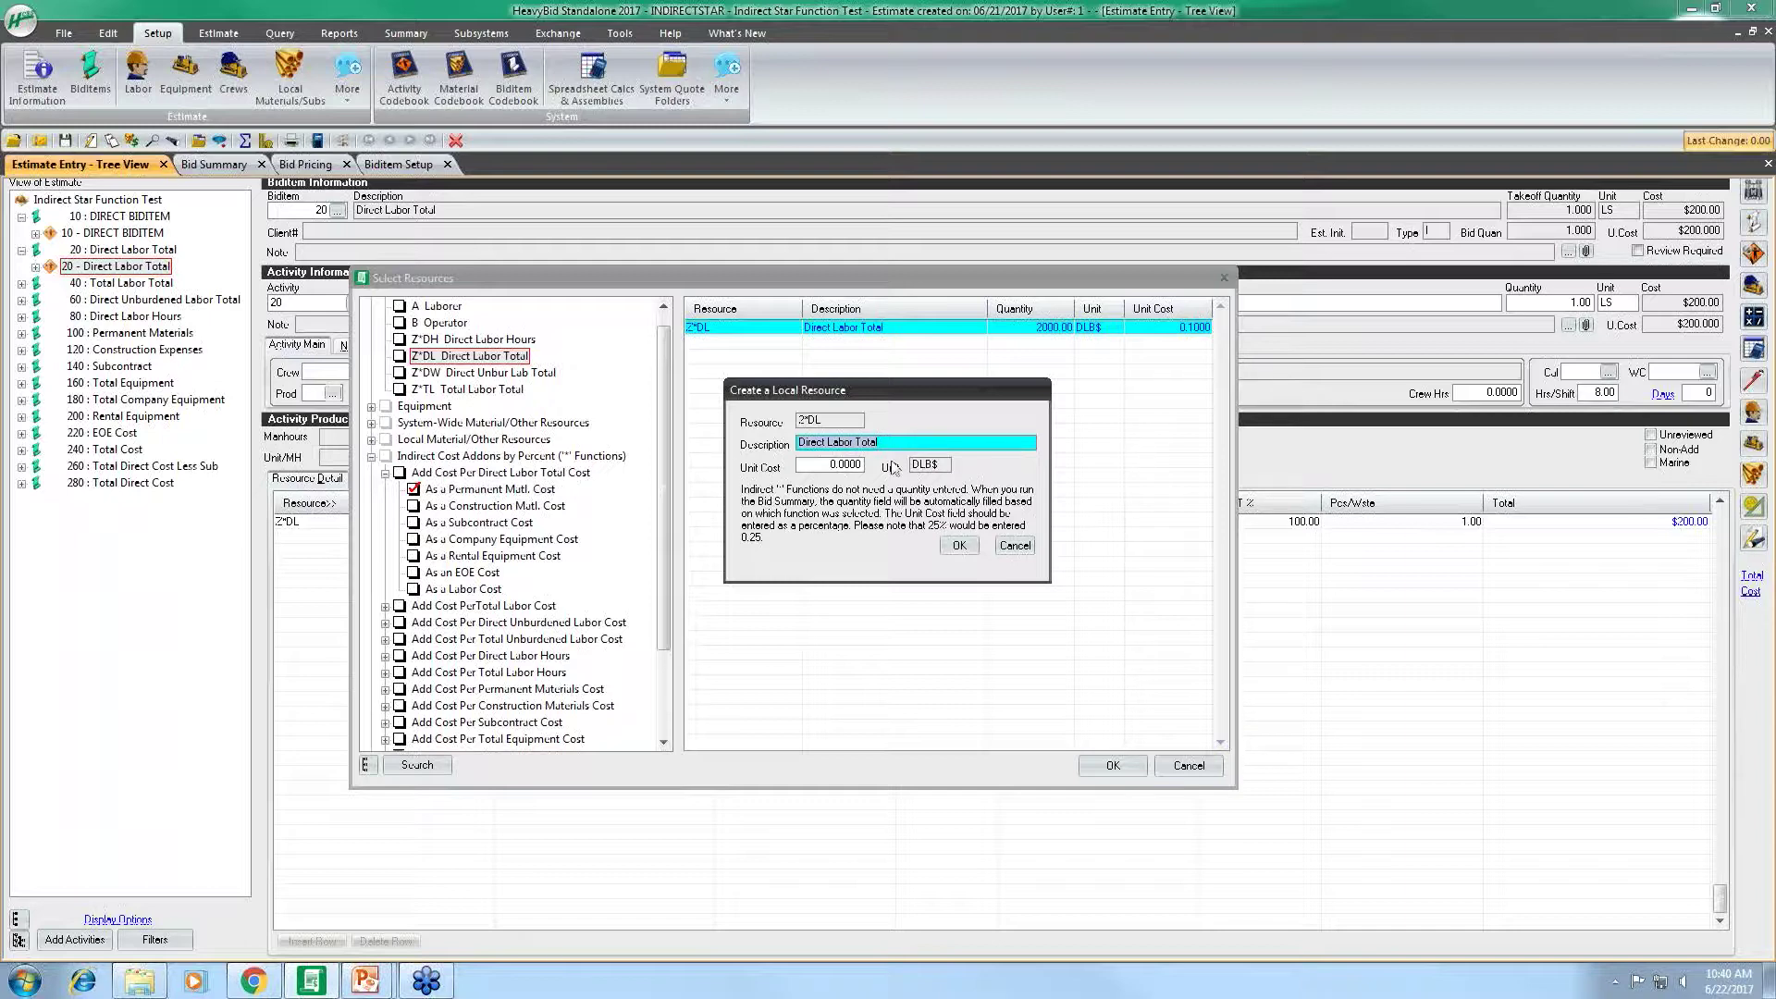
left_click(814, 465)
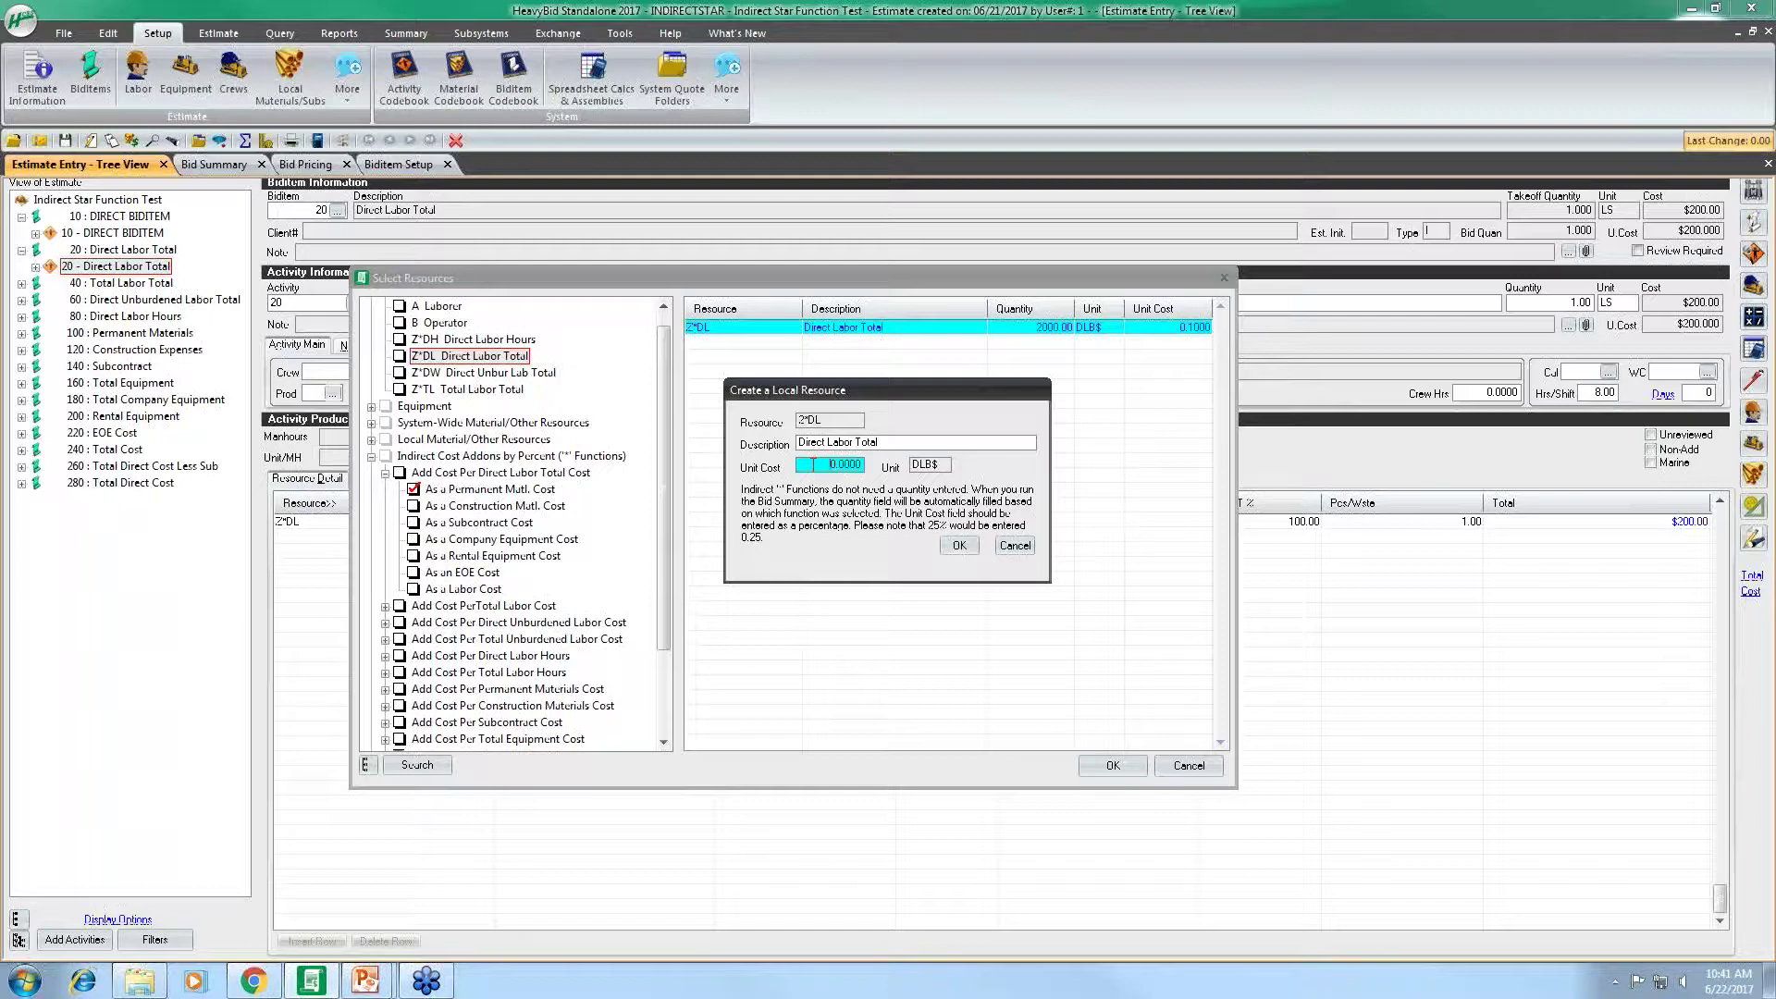
left_click(813, 465)
left_click(955, 546)
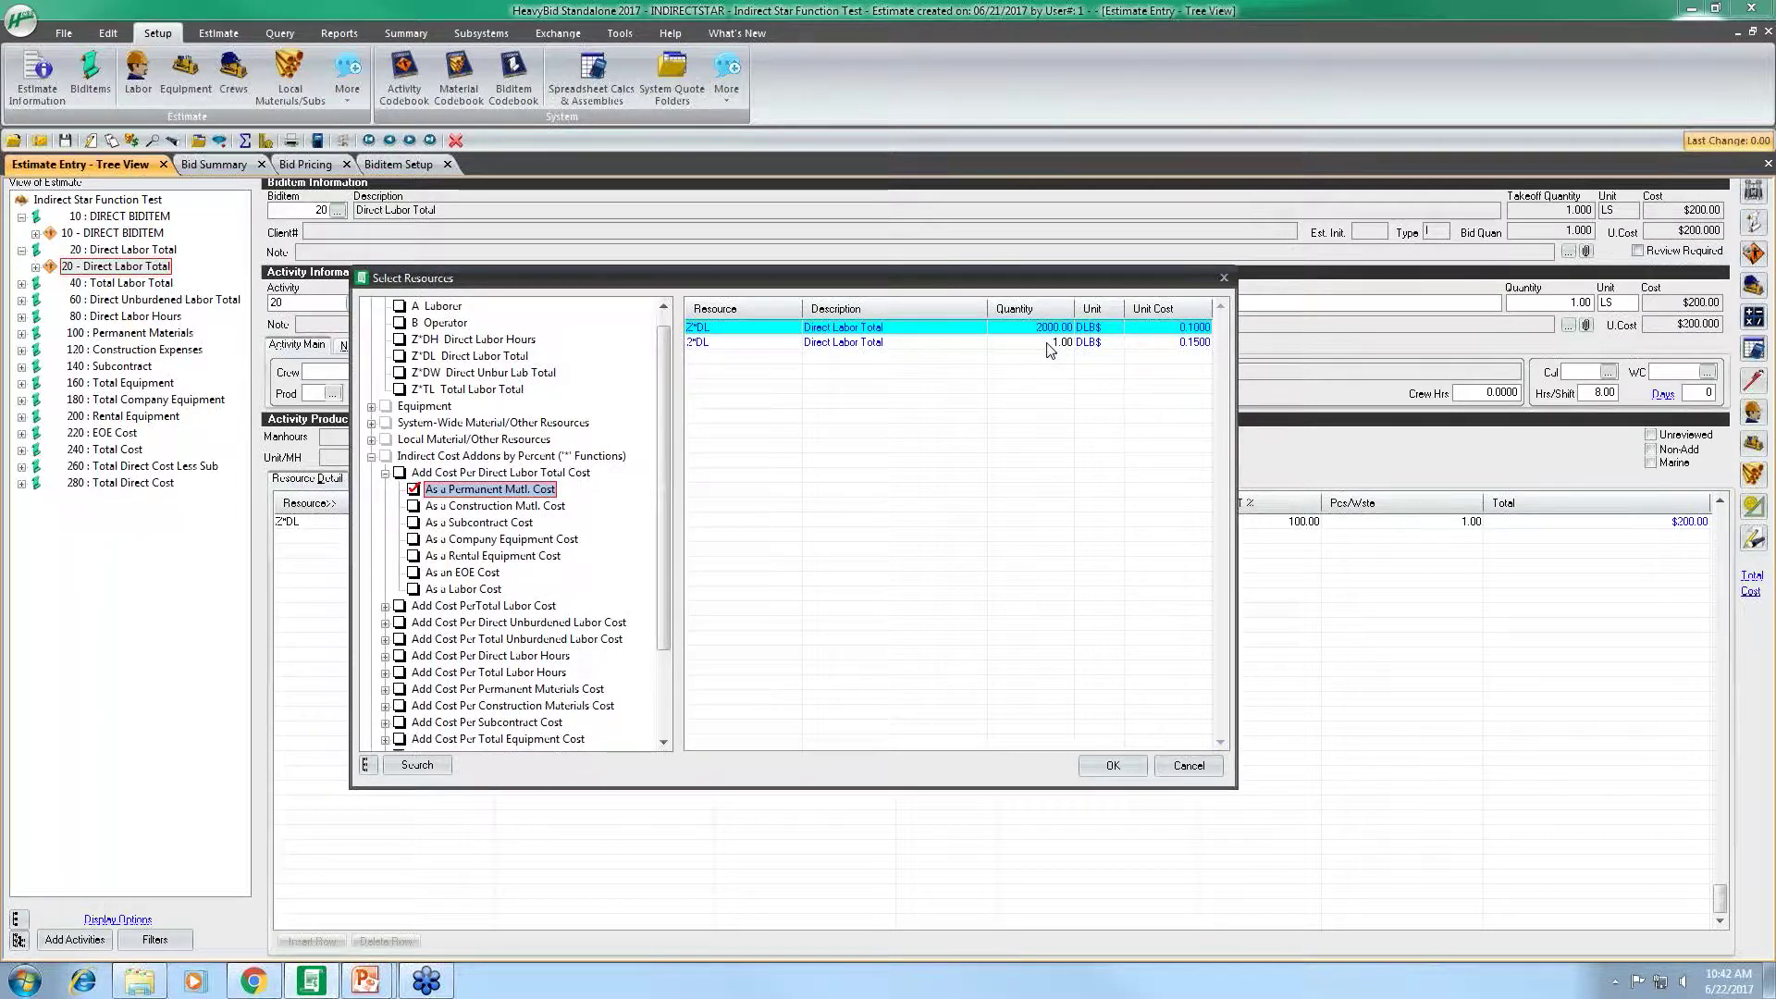
left_click(1138, 765)
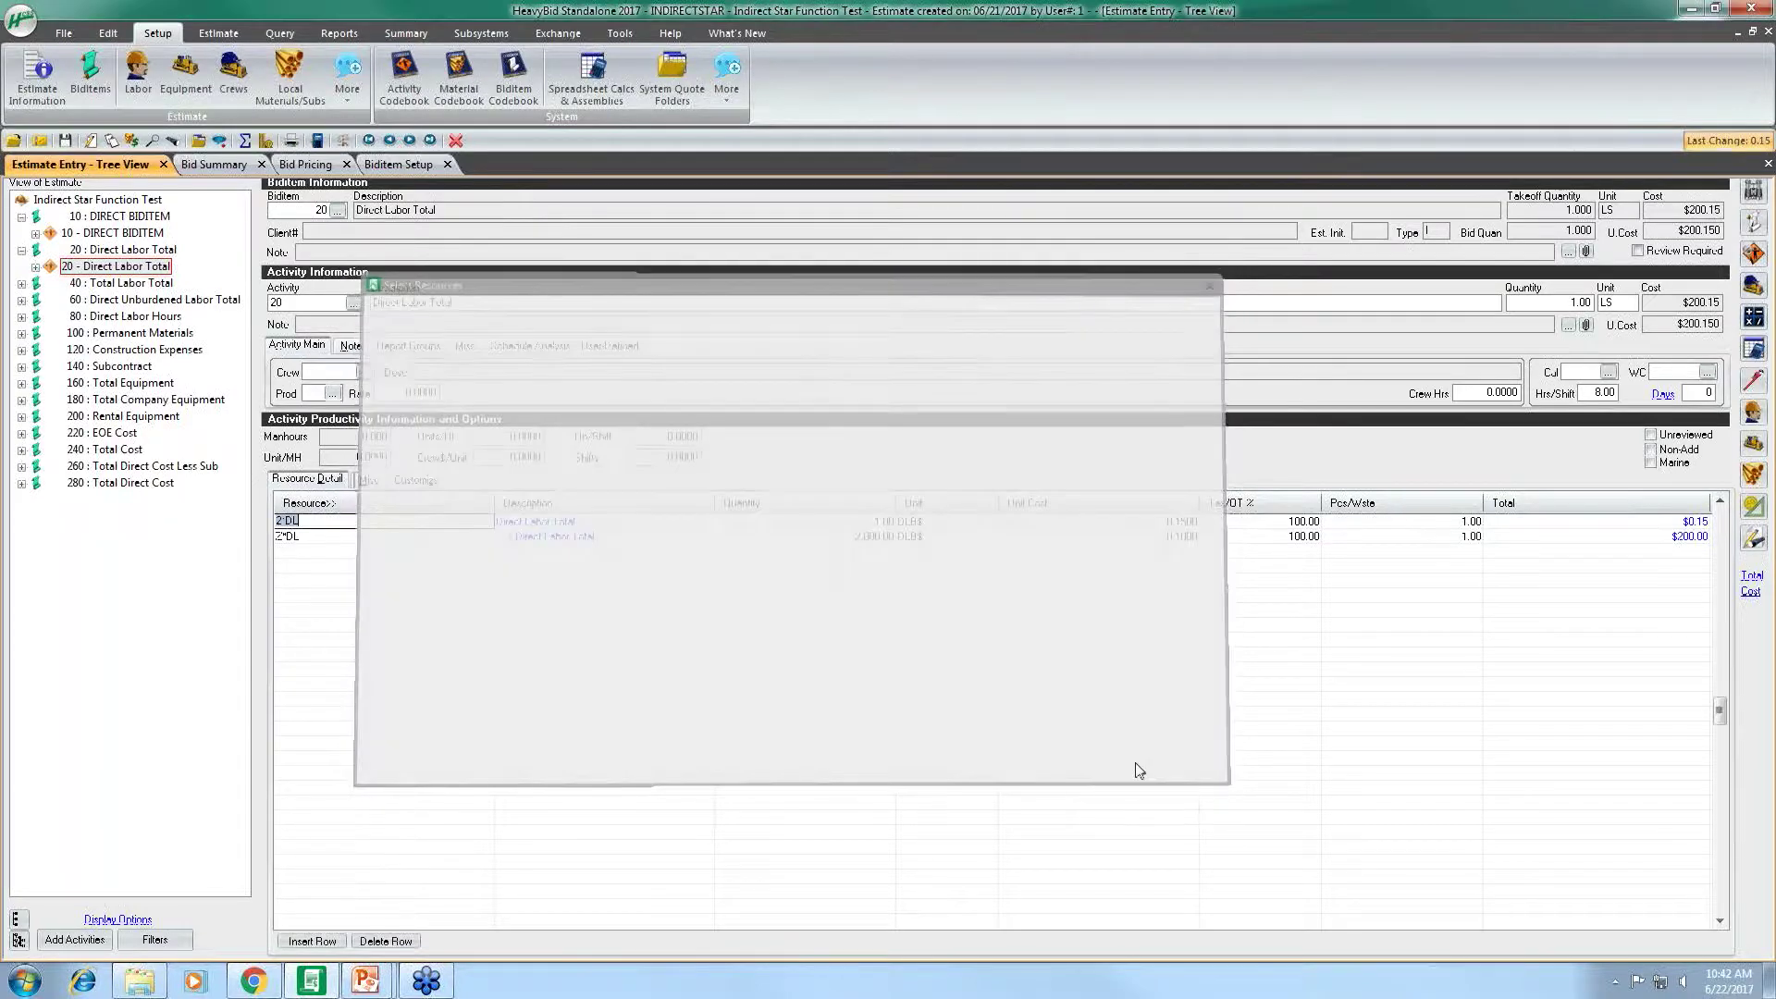
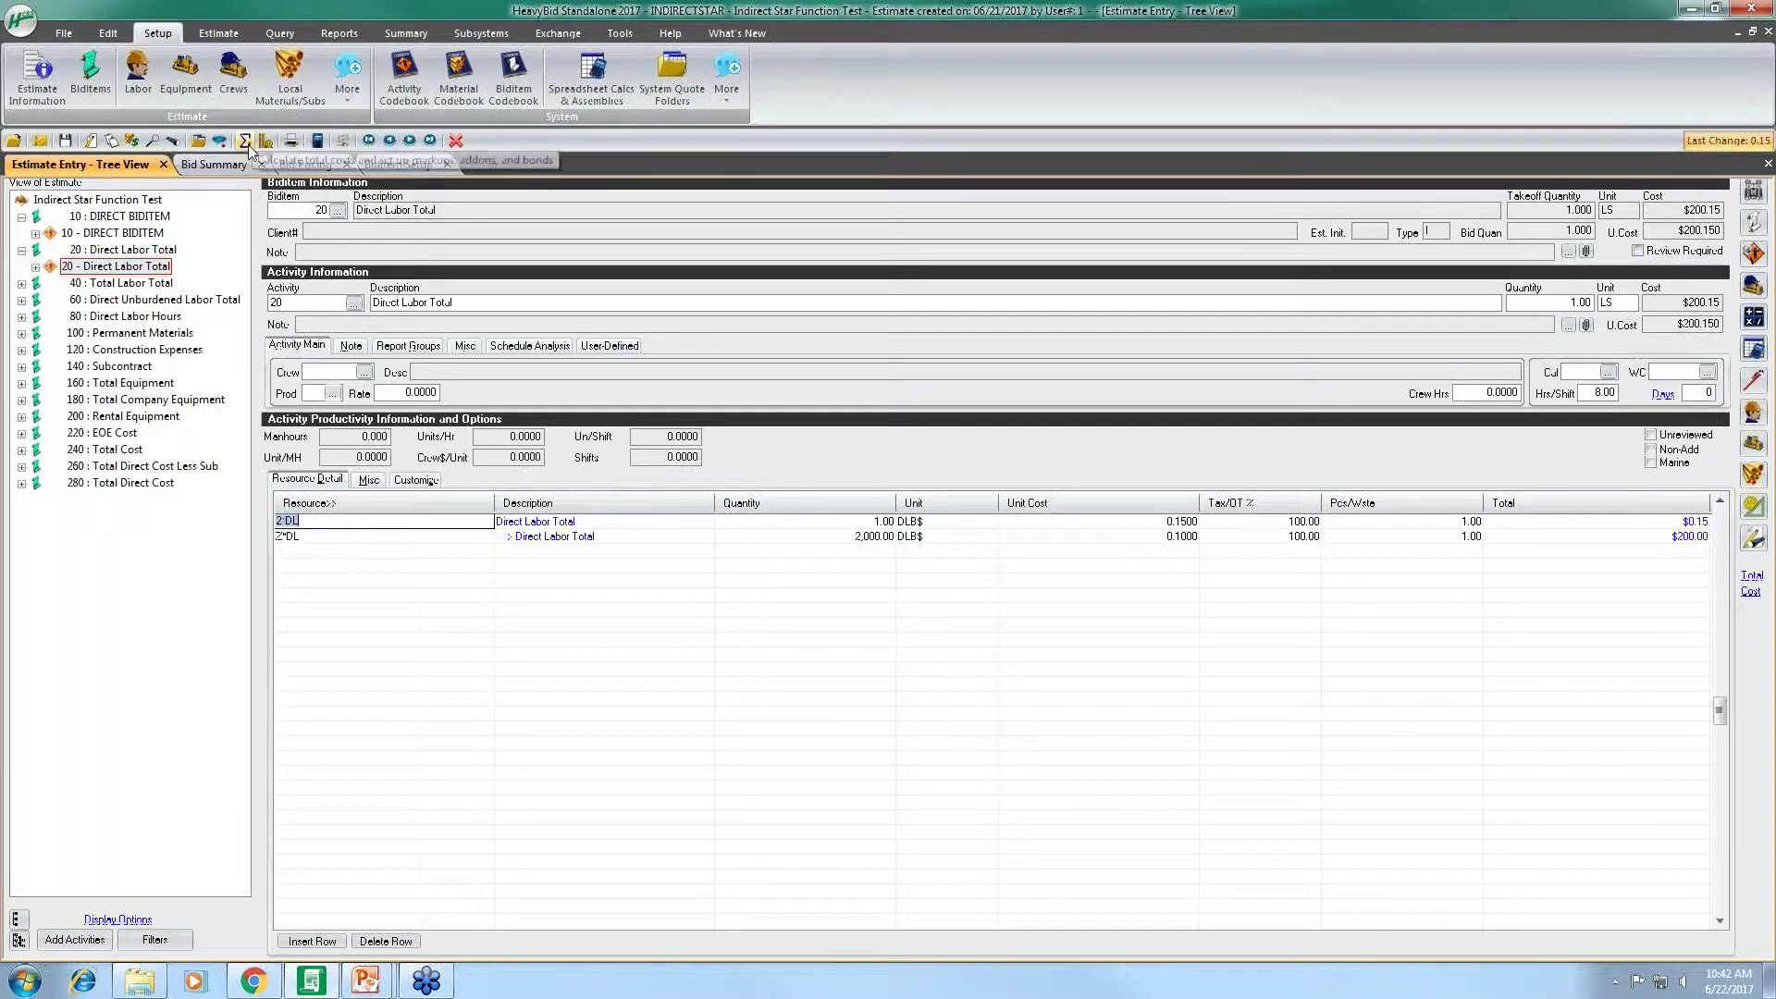
Run the bid summary and the spread for the estimate
left_click(387, 33)
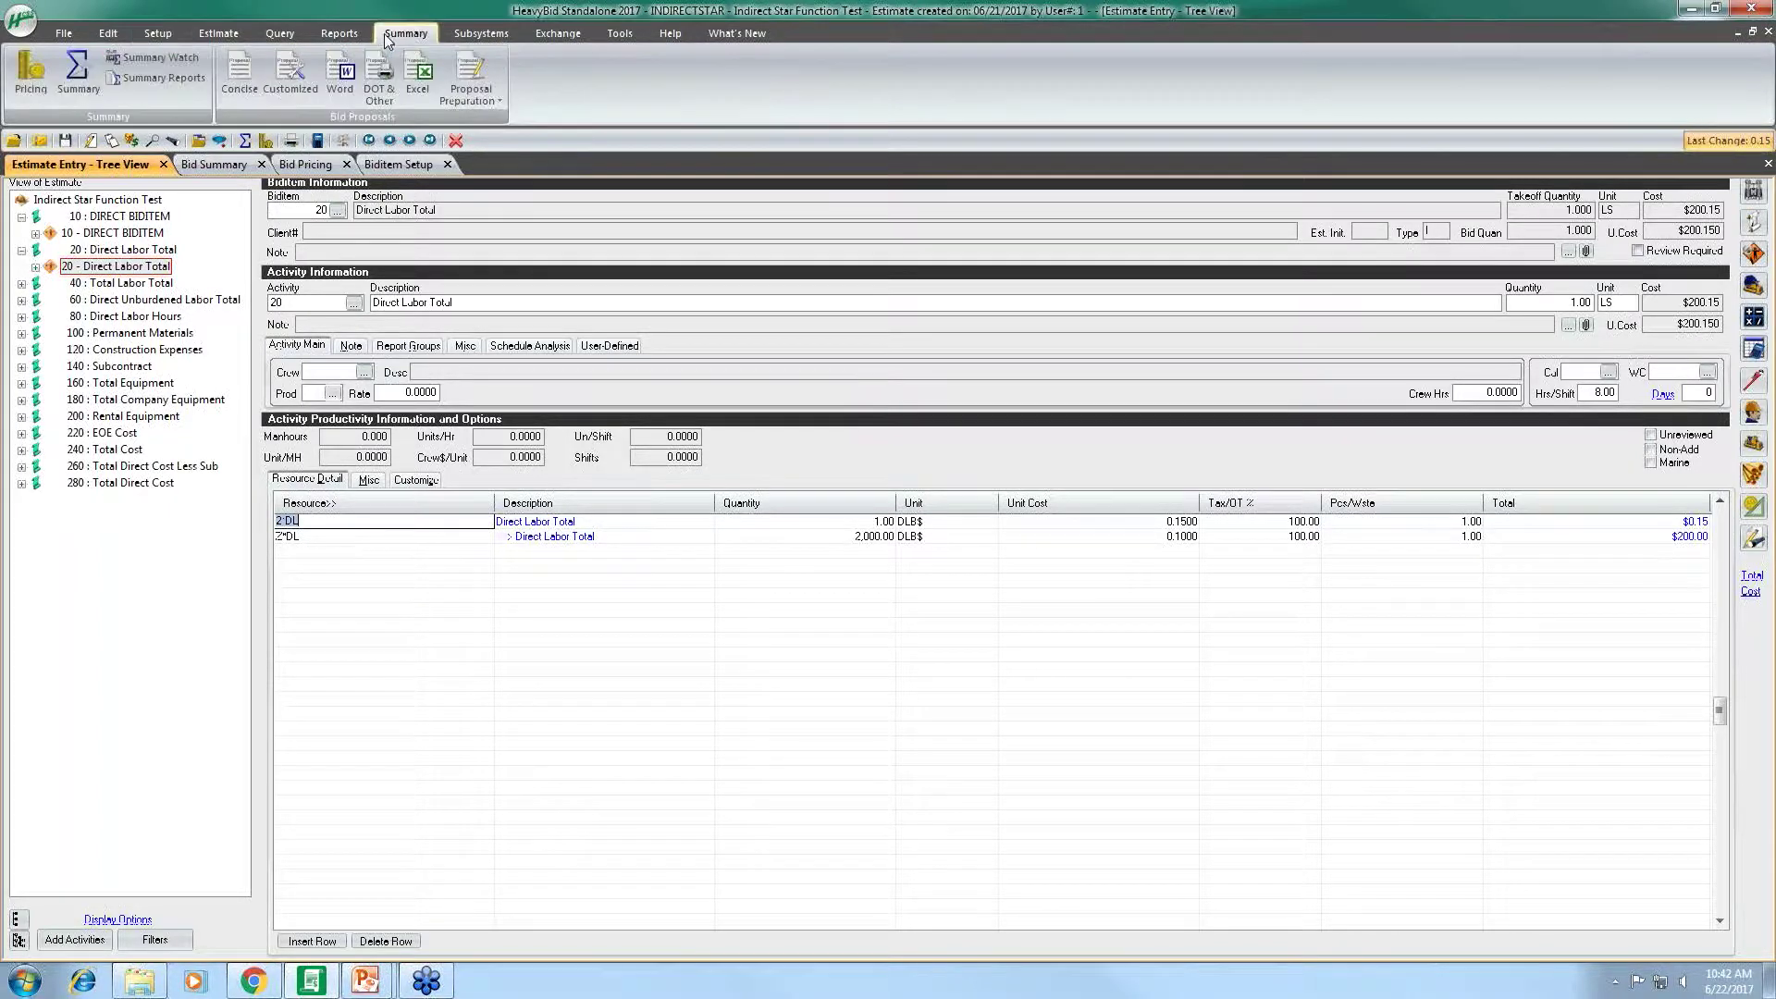
left_click(85, 74)
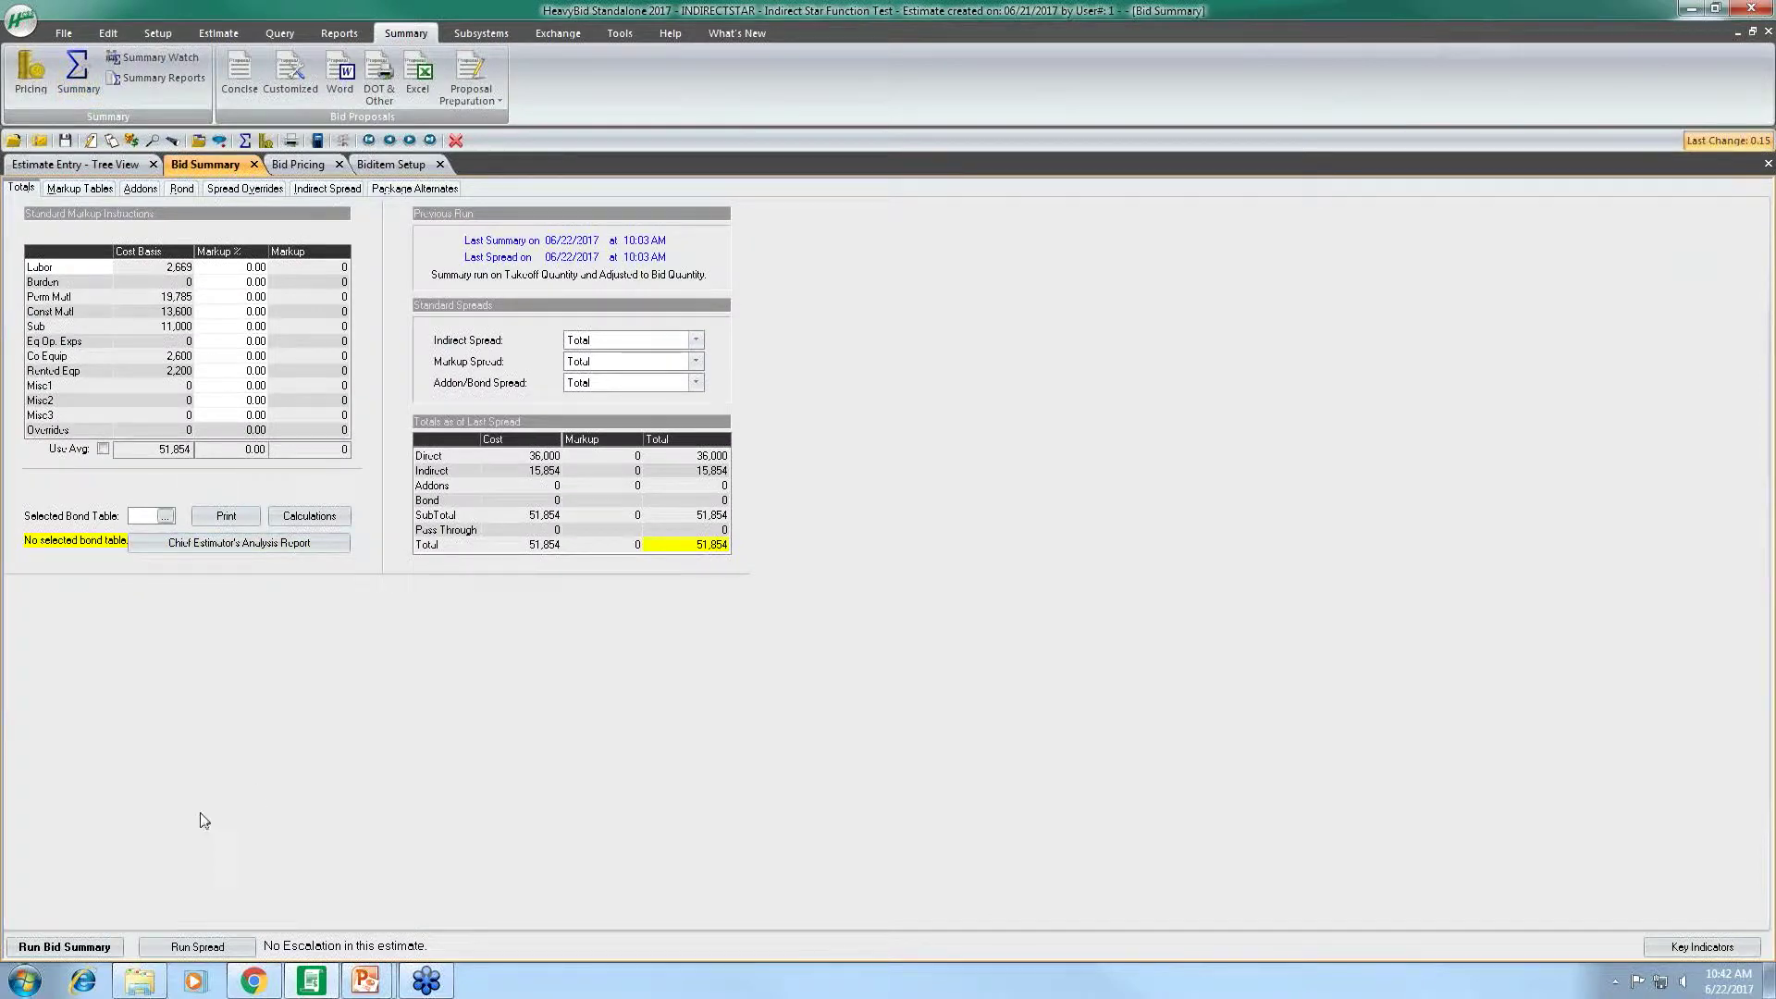
left_click(108, 950)
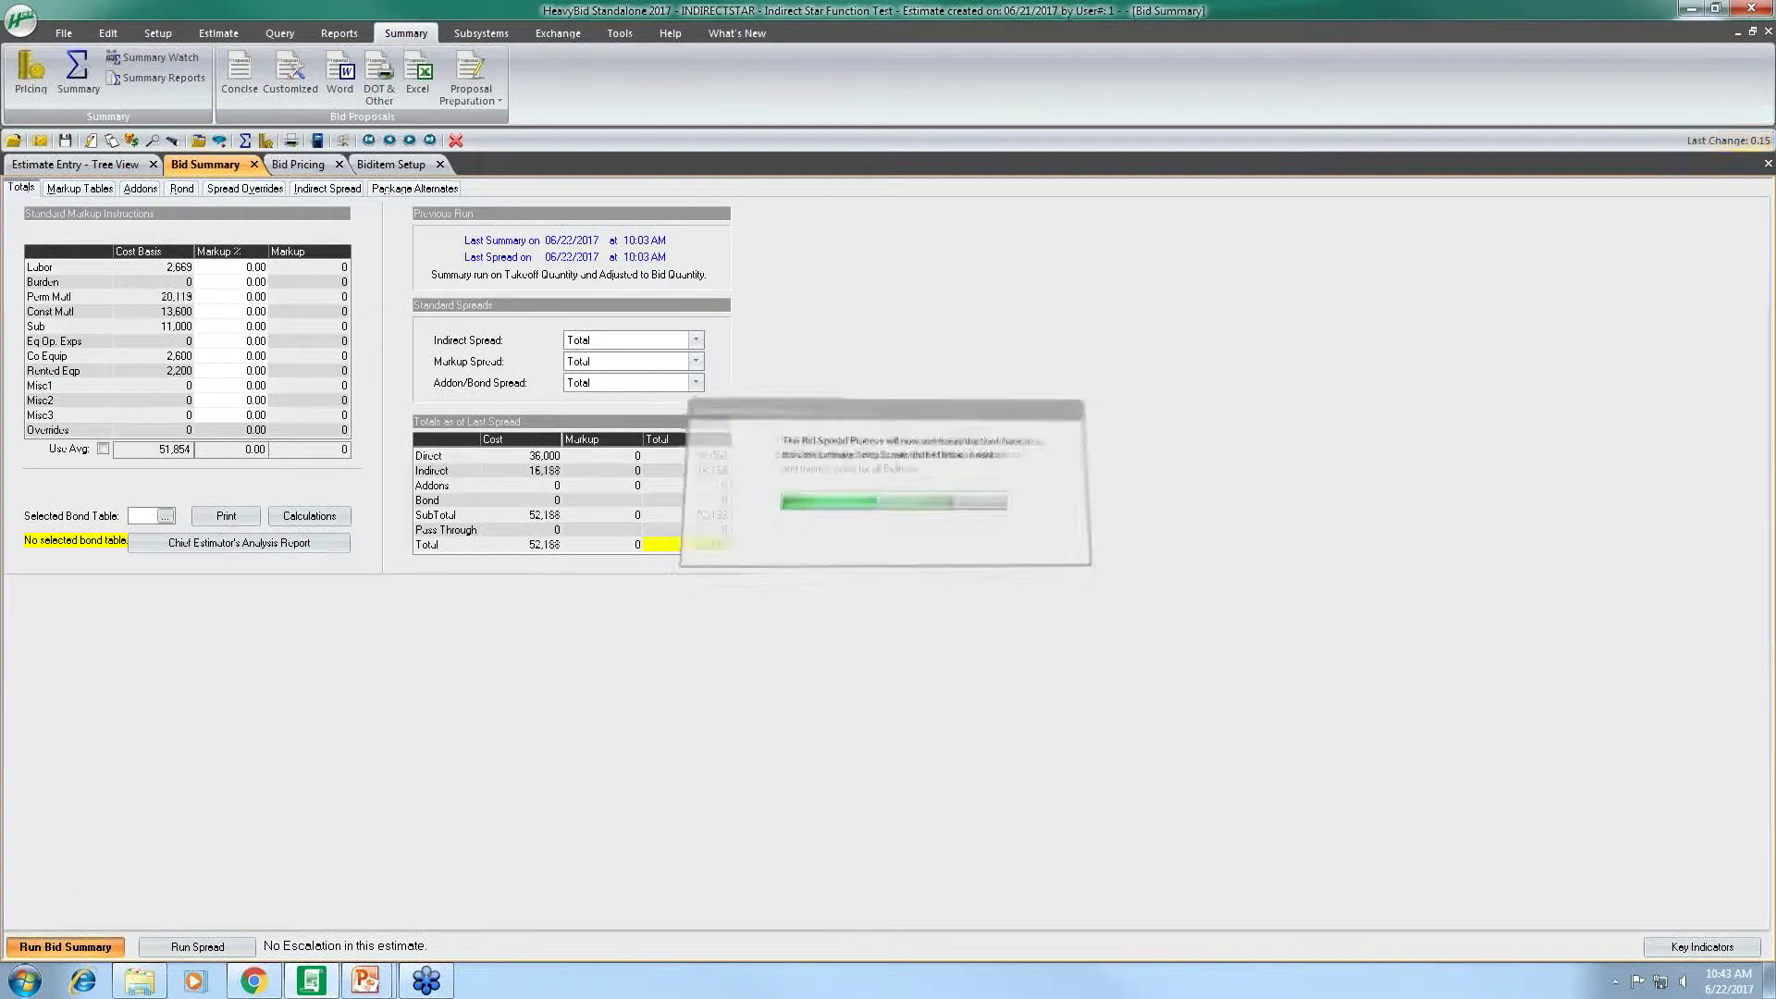
left_click(198, 947)
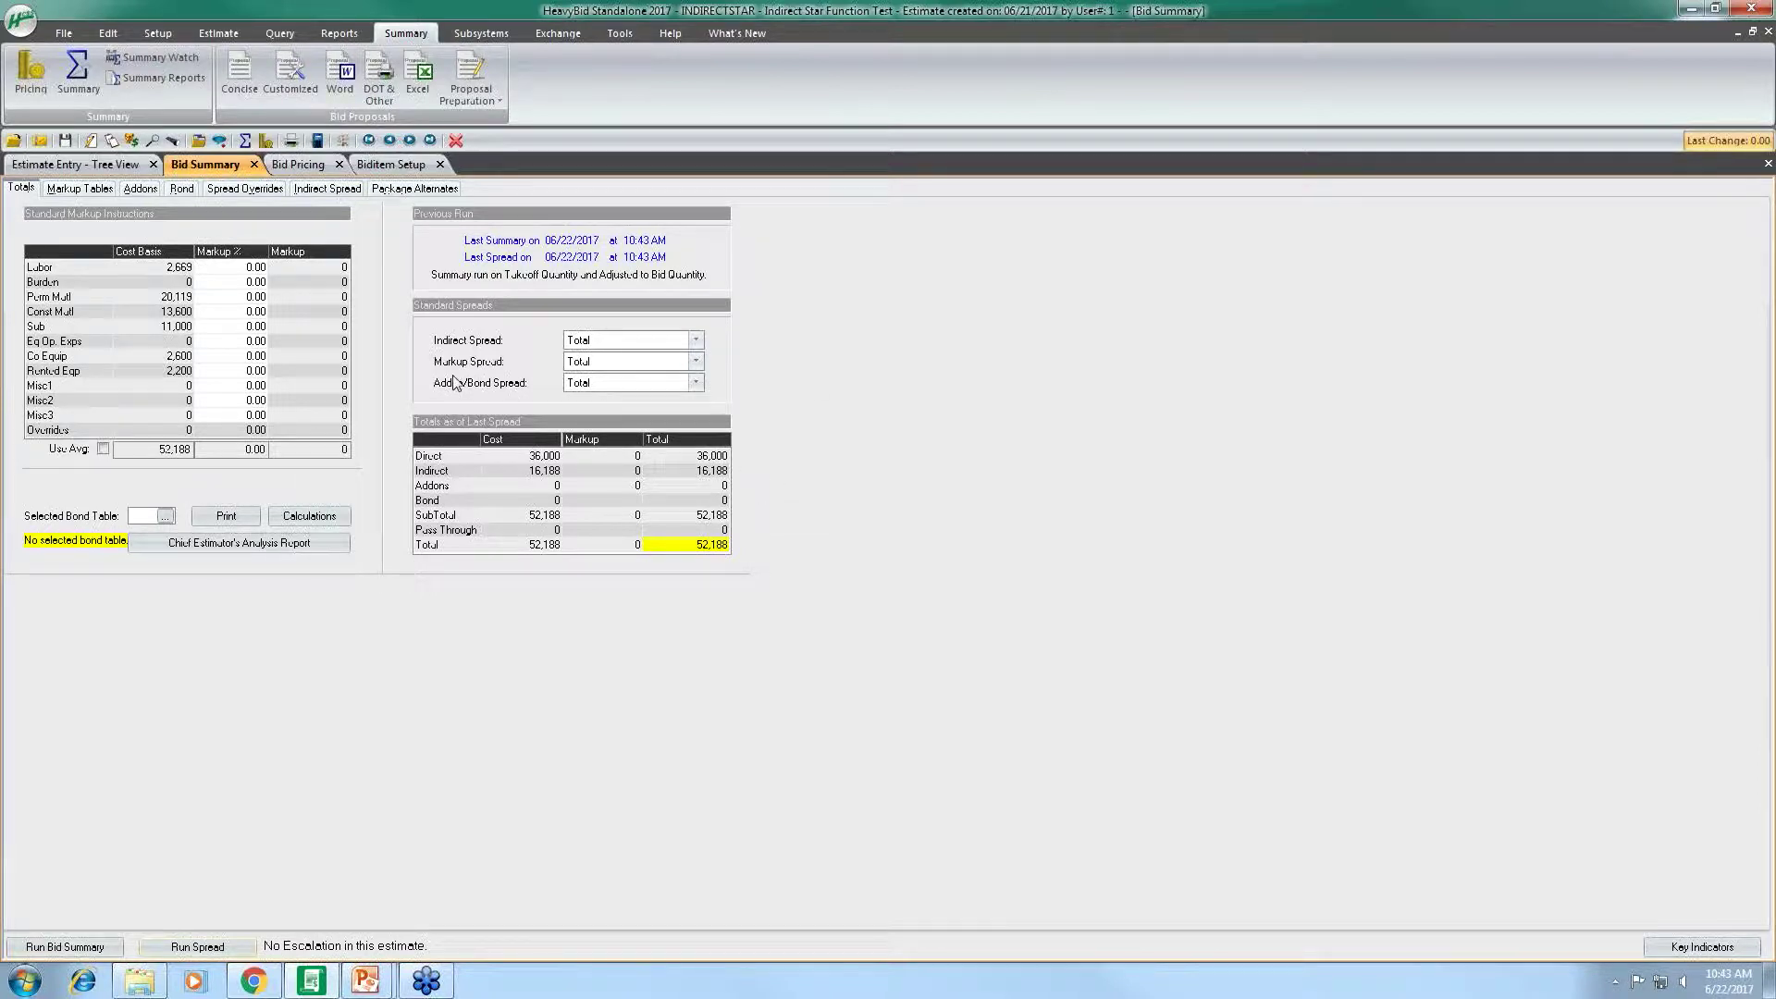
Compare the Laborer and Operator costs in the DIRECT BIDITEM activity with the addon quantities in the Direct Labor Total activity
left_click(79, 167)
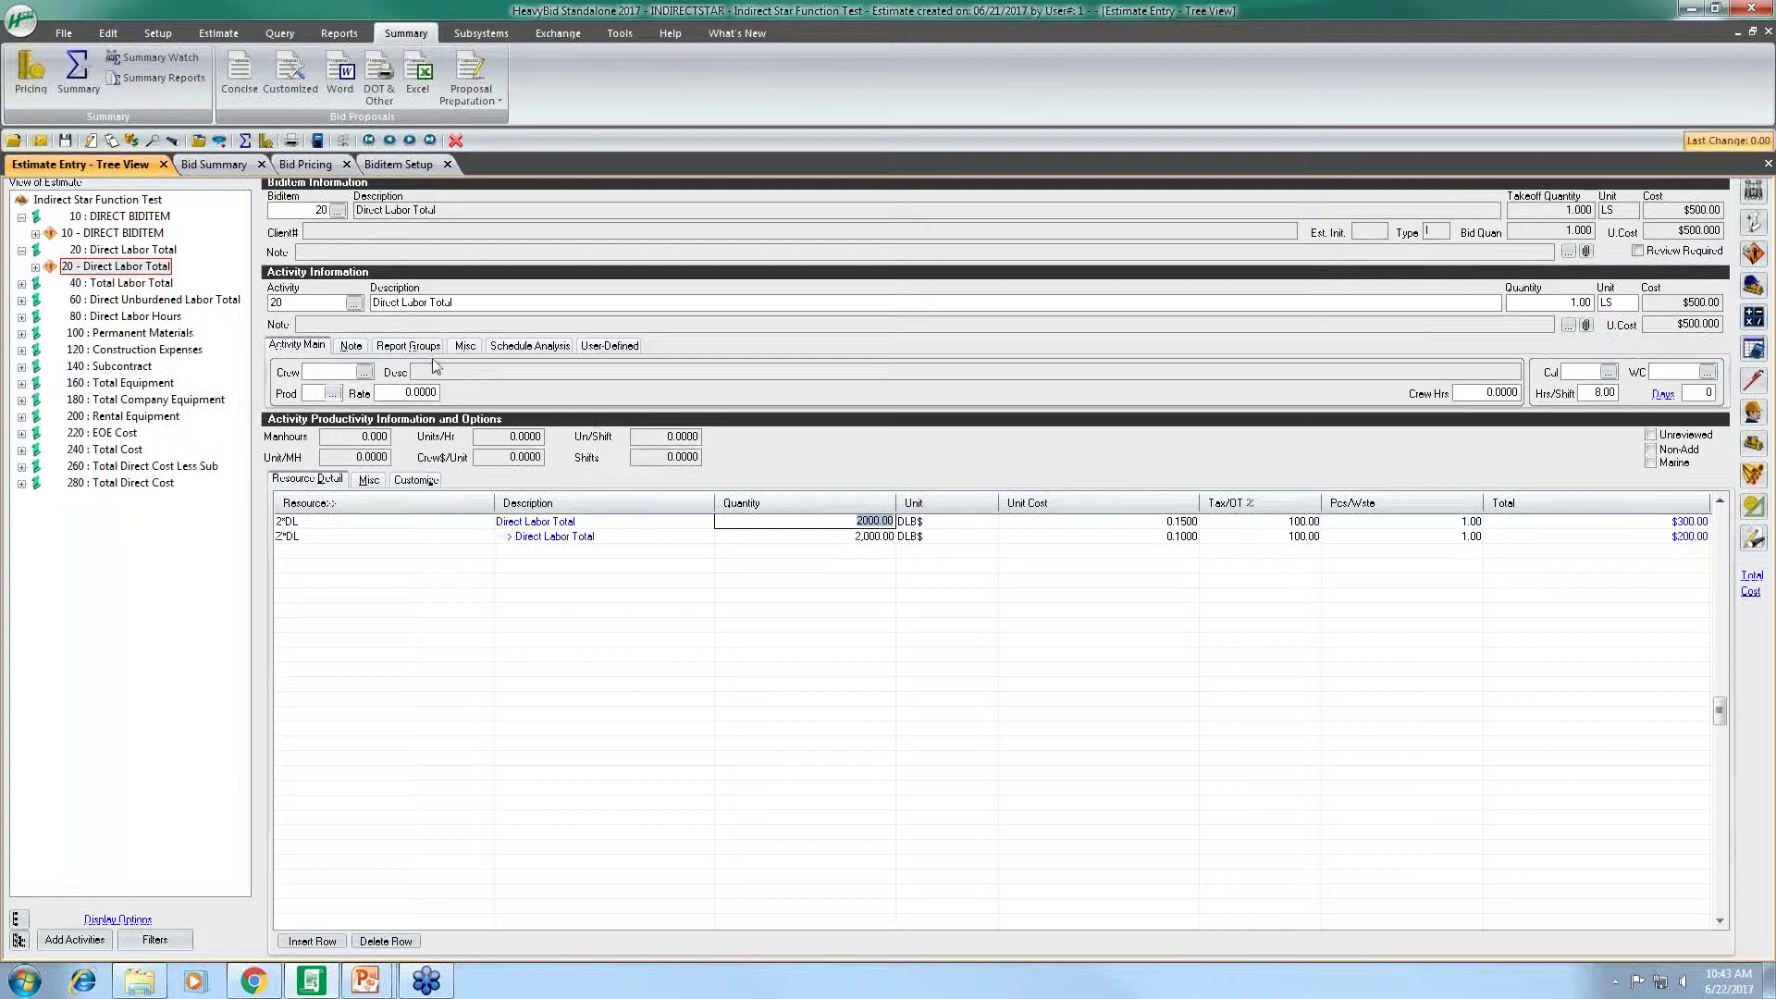
left_click(123, 233)
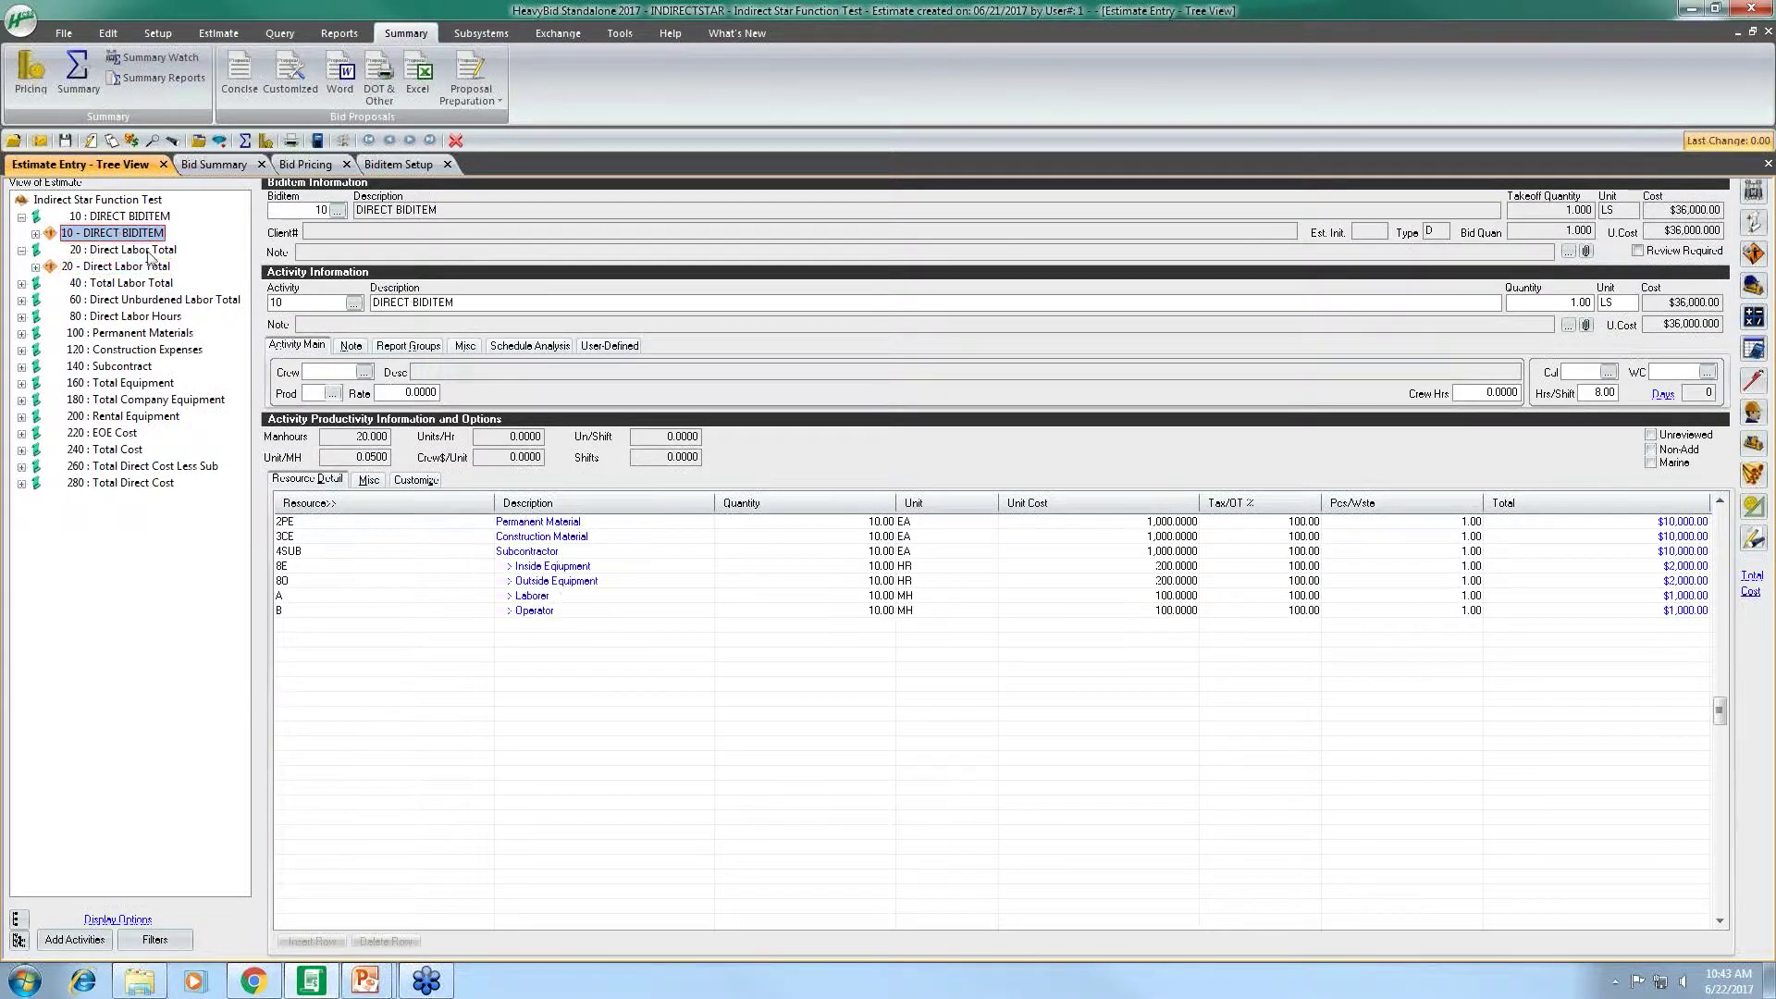
left_click(1644, 596)
left_click(1646, 611)
left_click(1645, 596)
left_click(1649, 613)
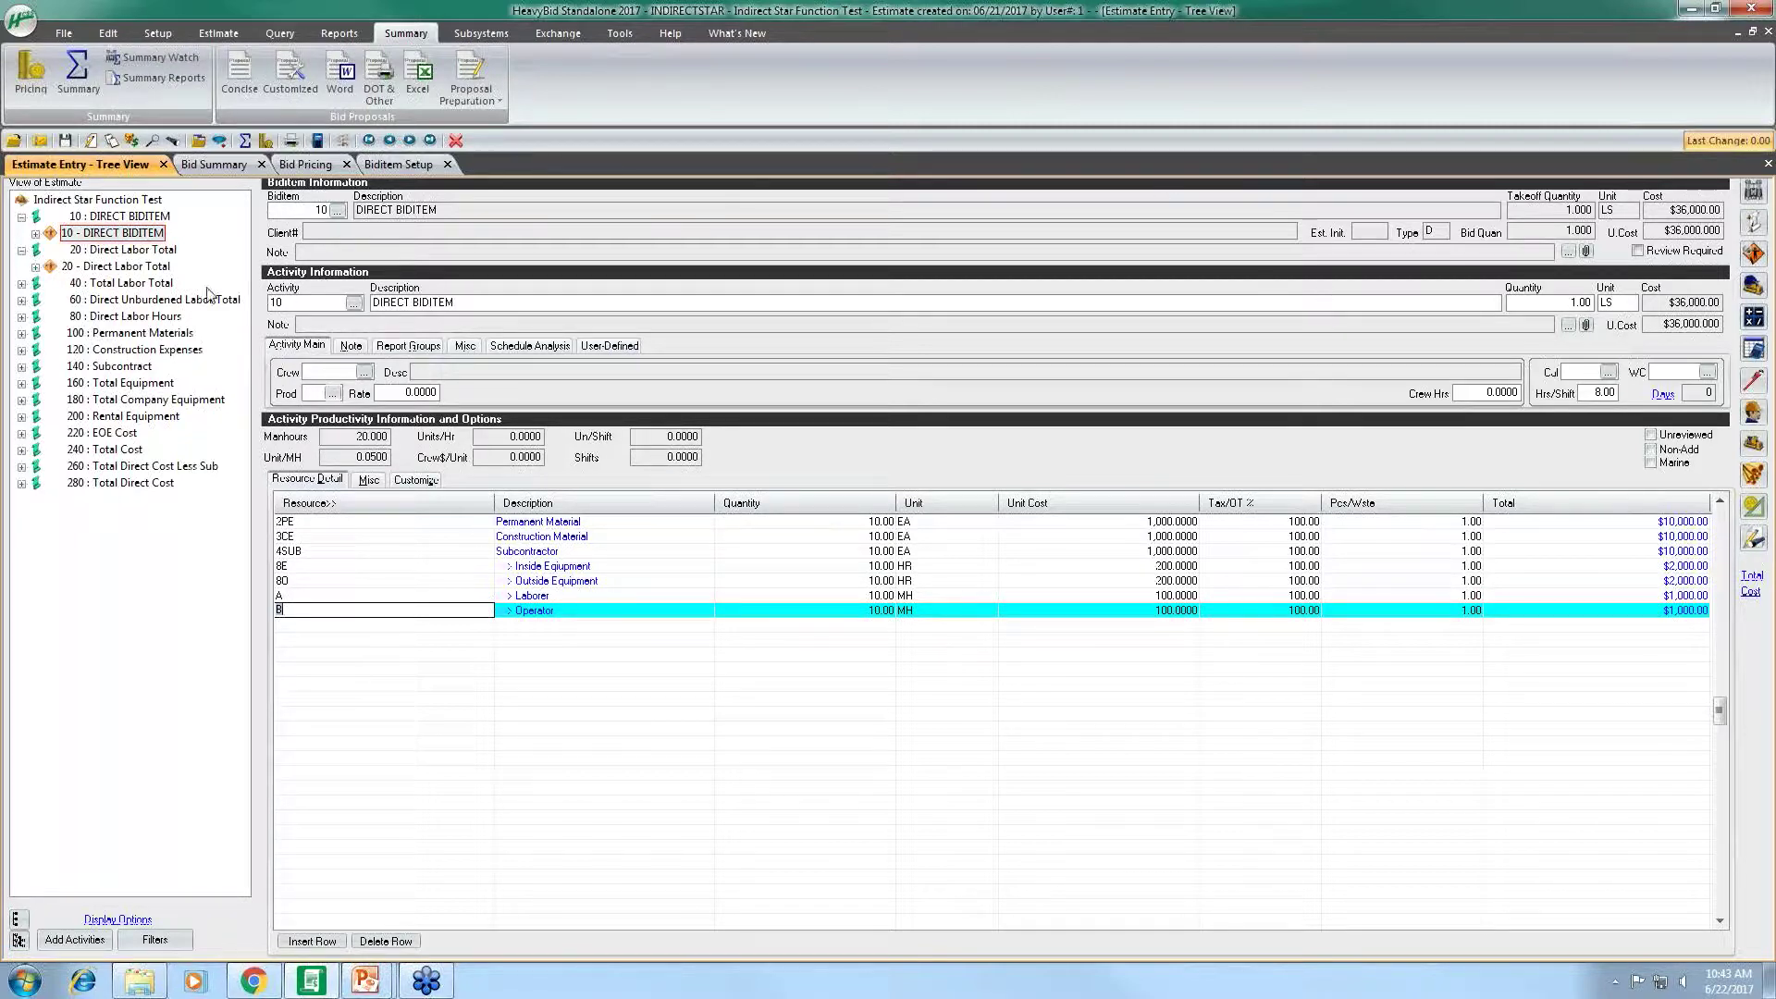
left_click(143, 266)
left_click(856, 524)
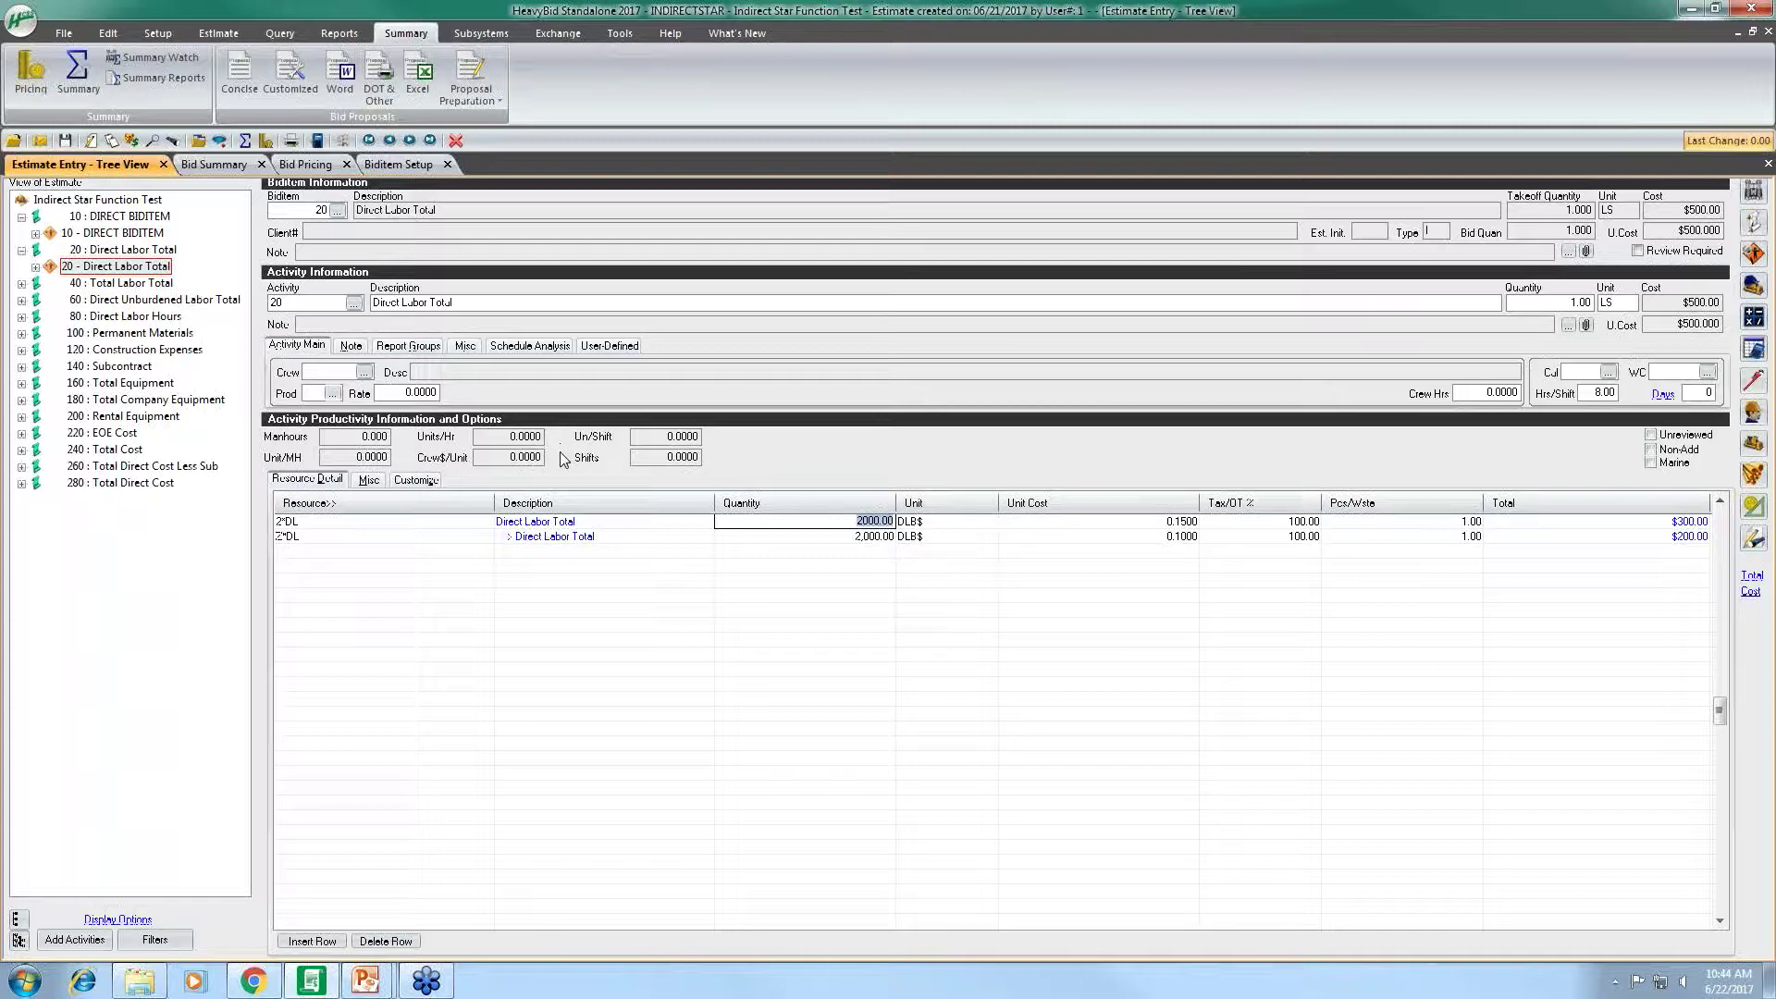
Examine the Total Labor Total activity under biditem 40 and compare its quantity with the Direct Labor Total activity
left_click(105, 285)
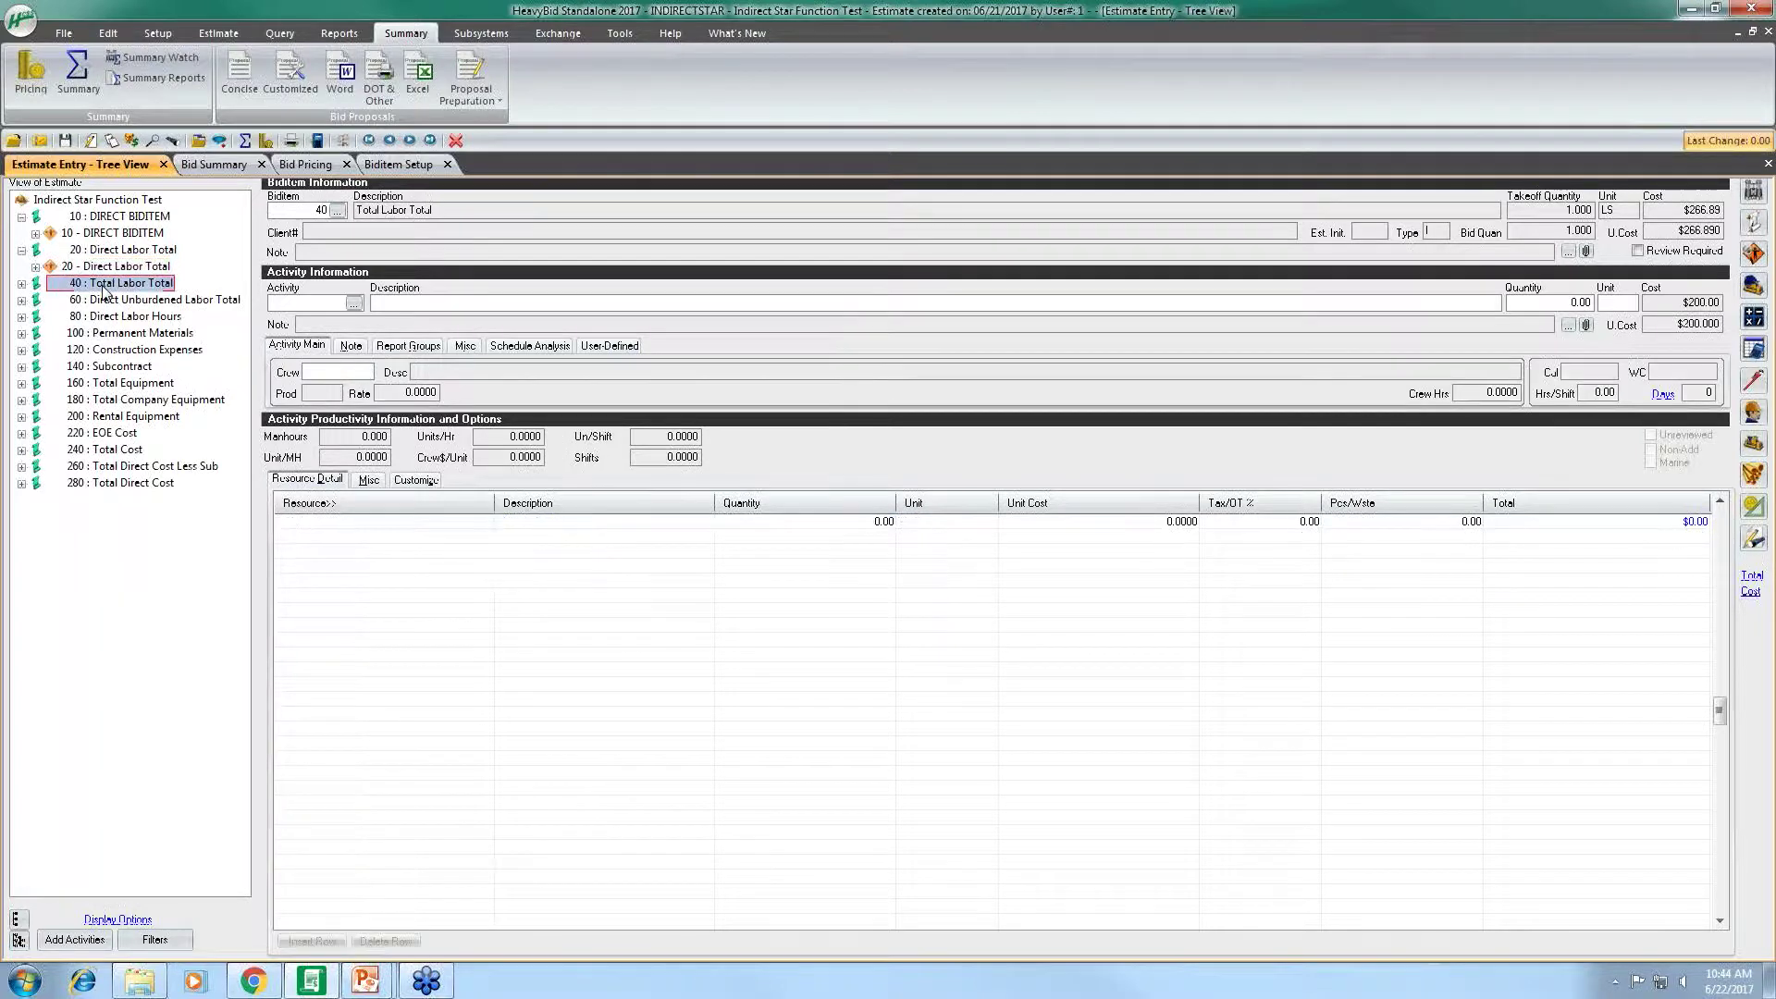
left_click(21, 283)
left_click(74, 300)
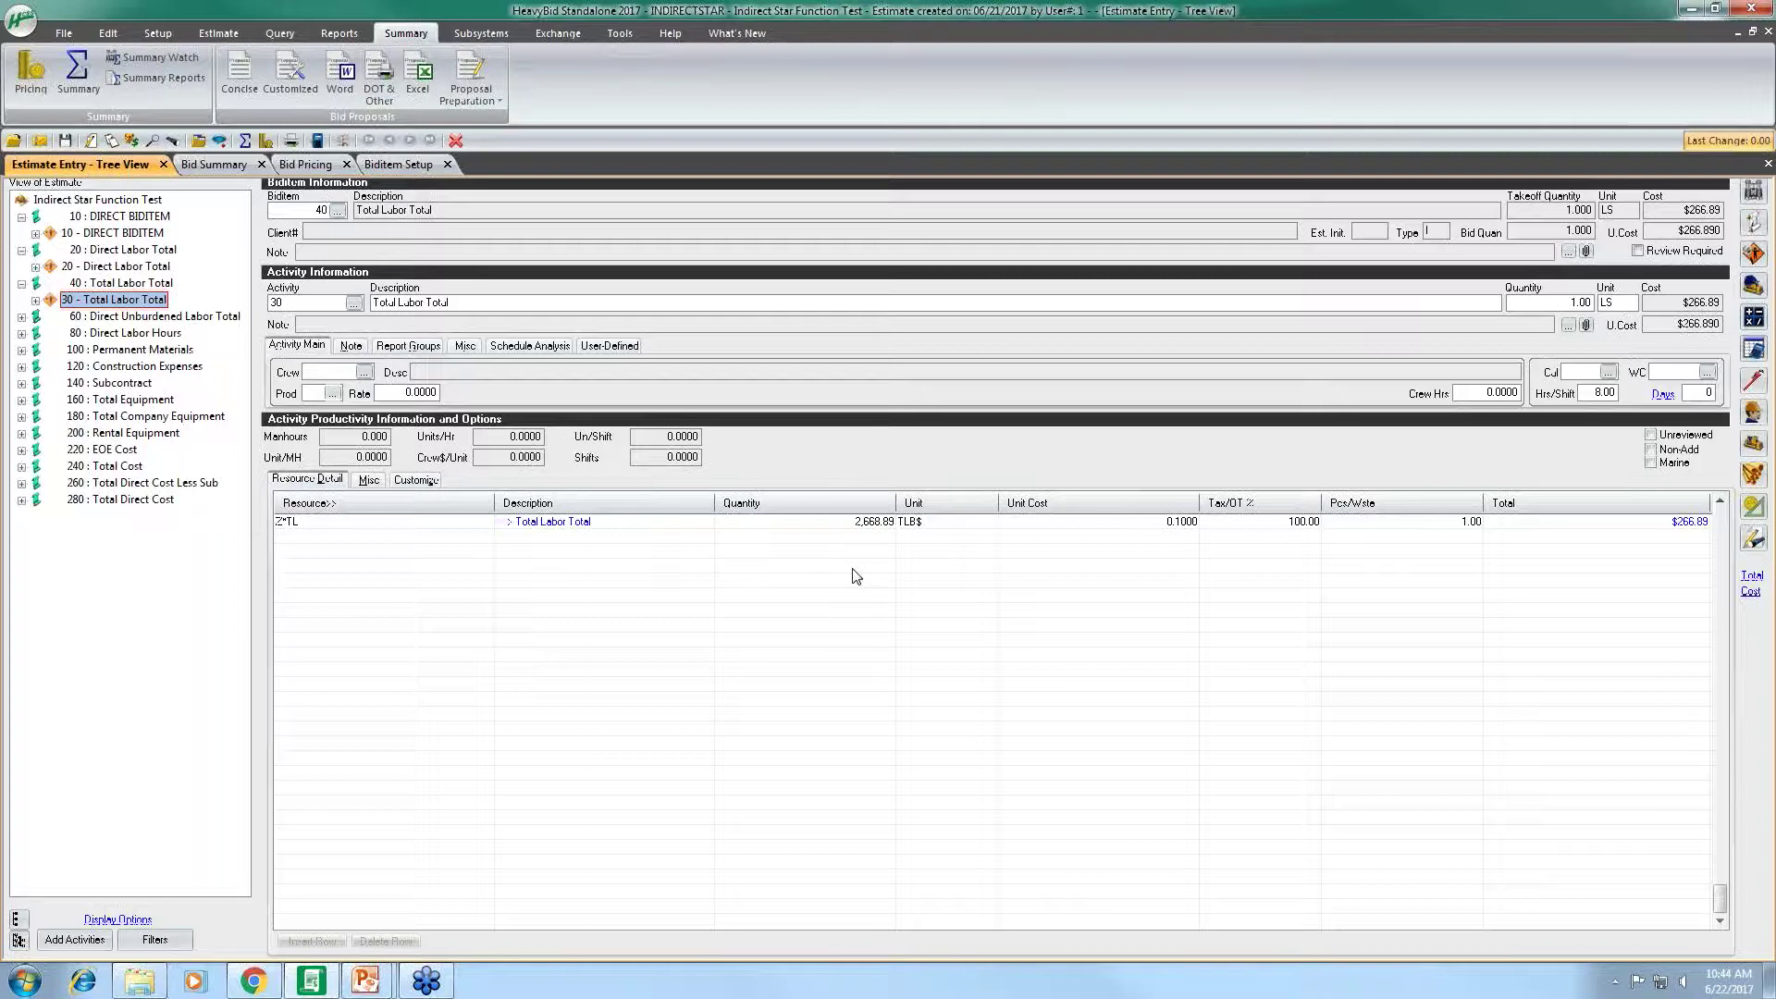
left_click(144, 267)
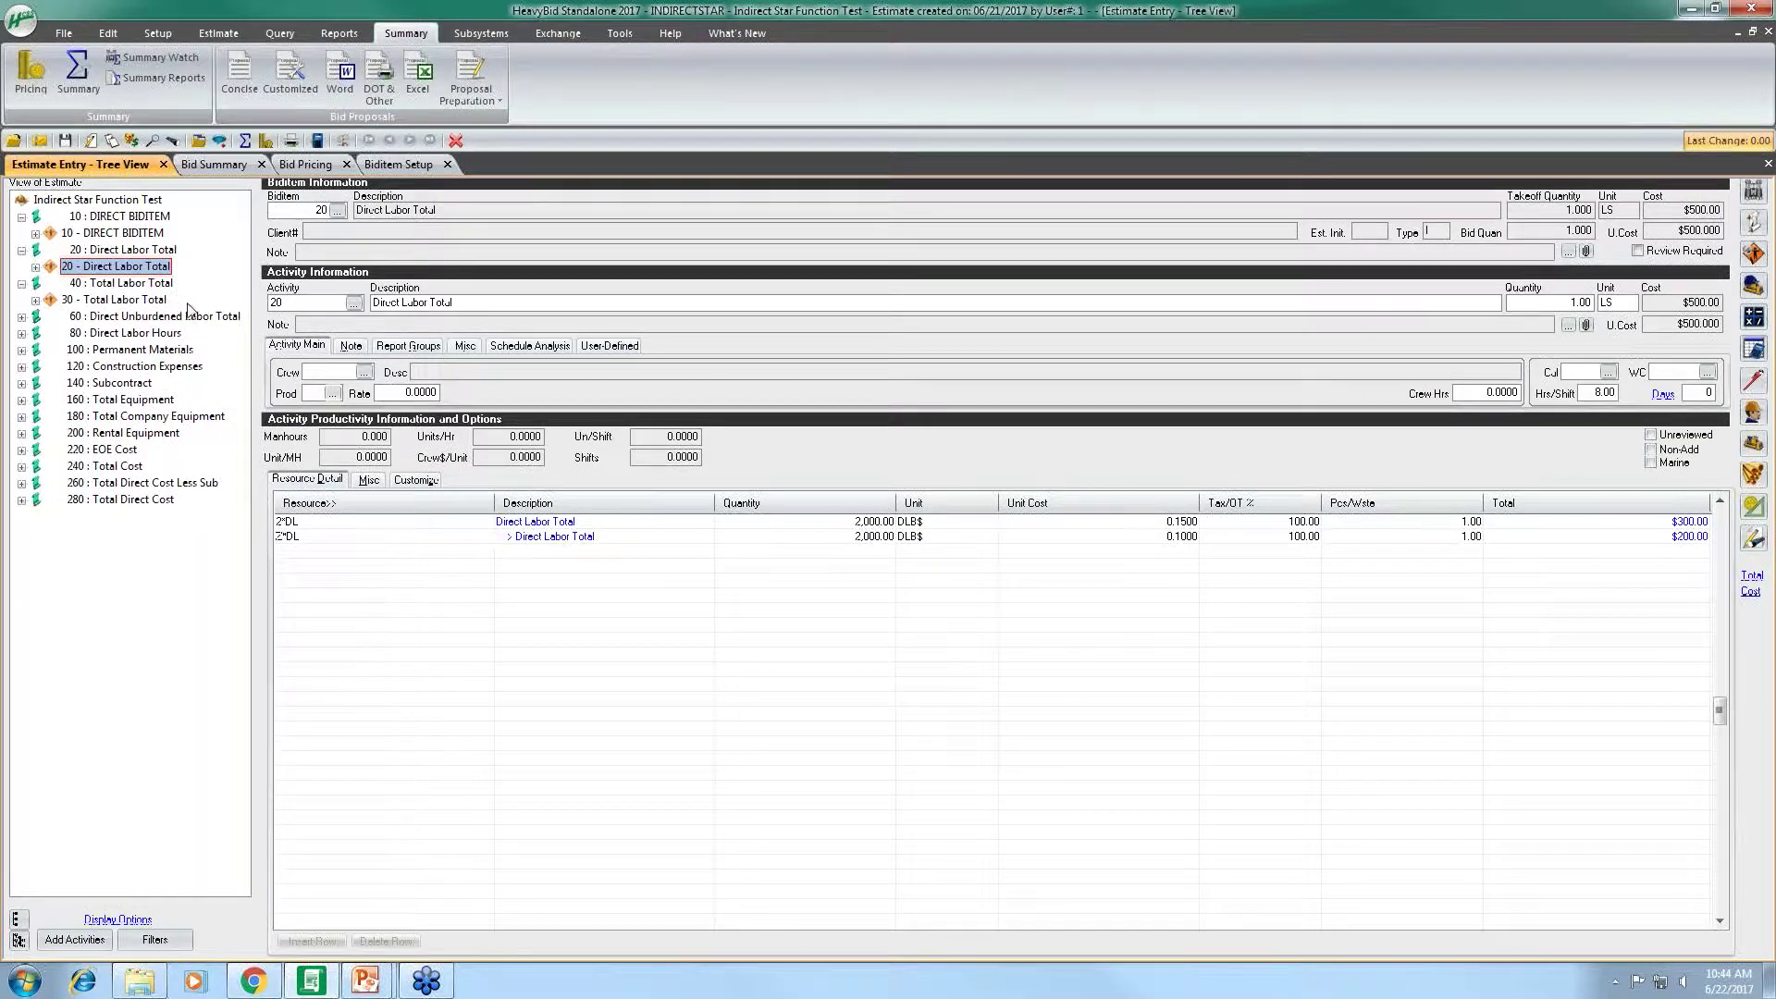
left_click(162, 301)
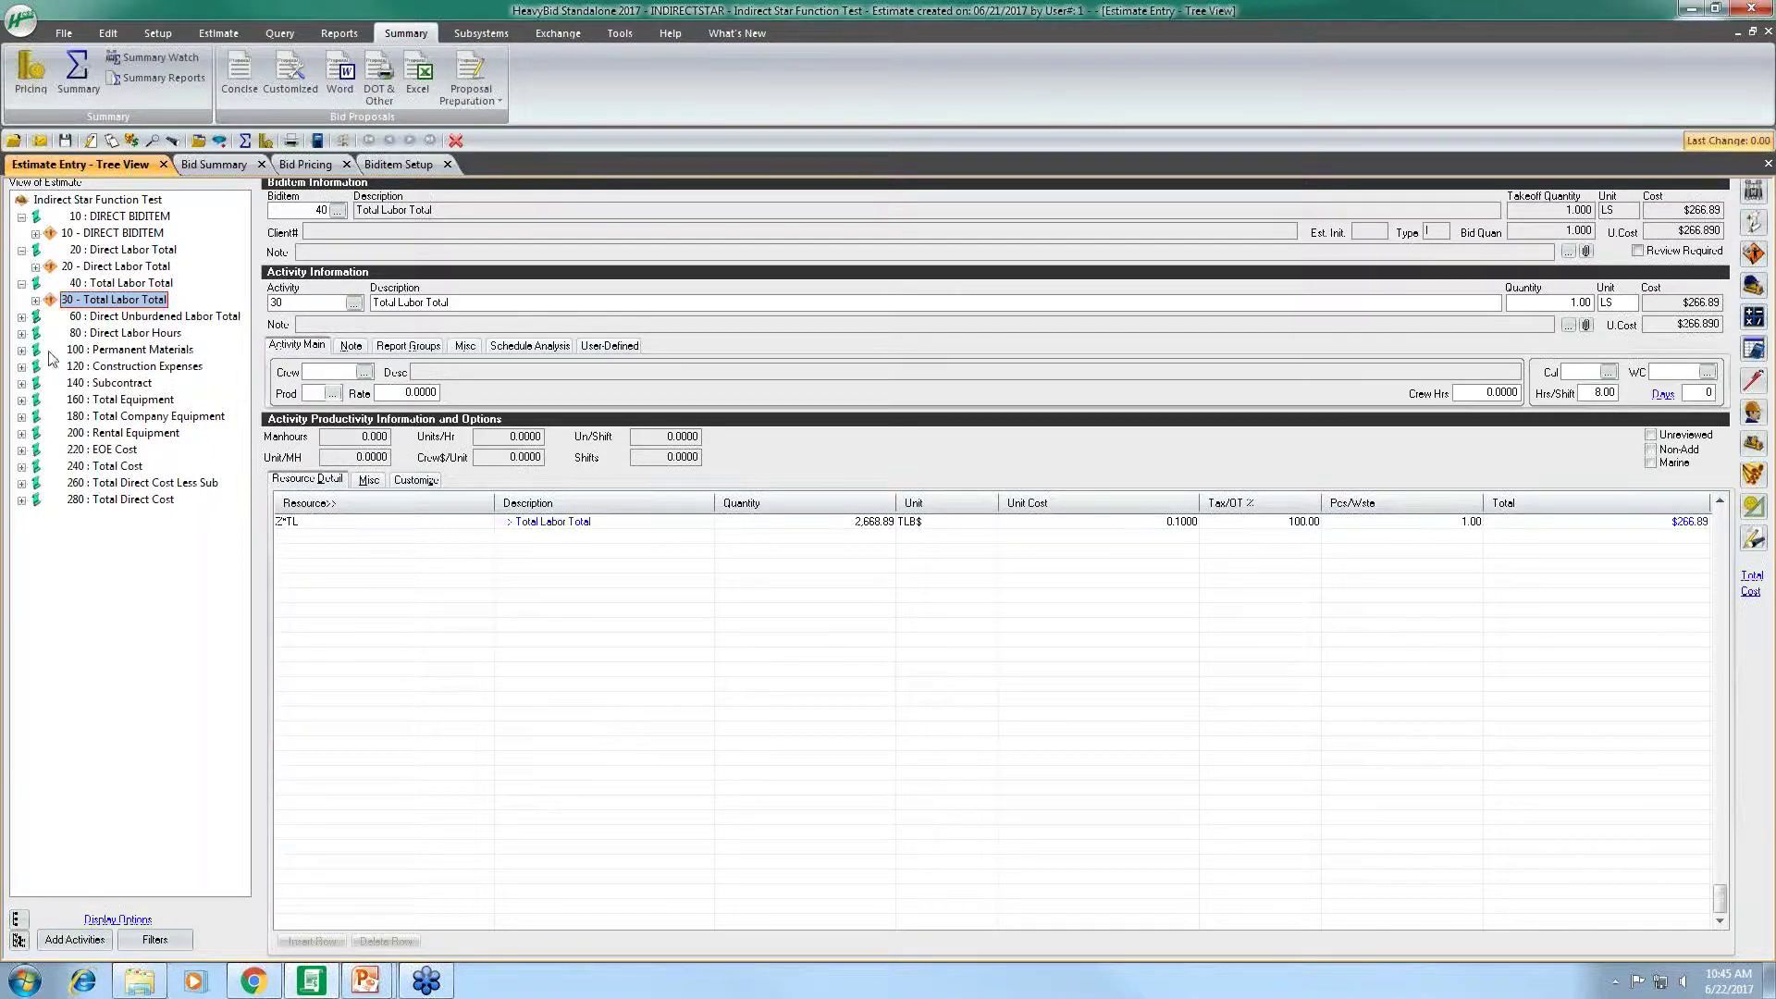
In the Permanent Materials activity under biditem 100, add a cost per permanent materials cost as an EOE cost, with a unit cost of 0.25
left_click(104, 352)
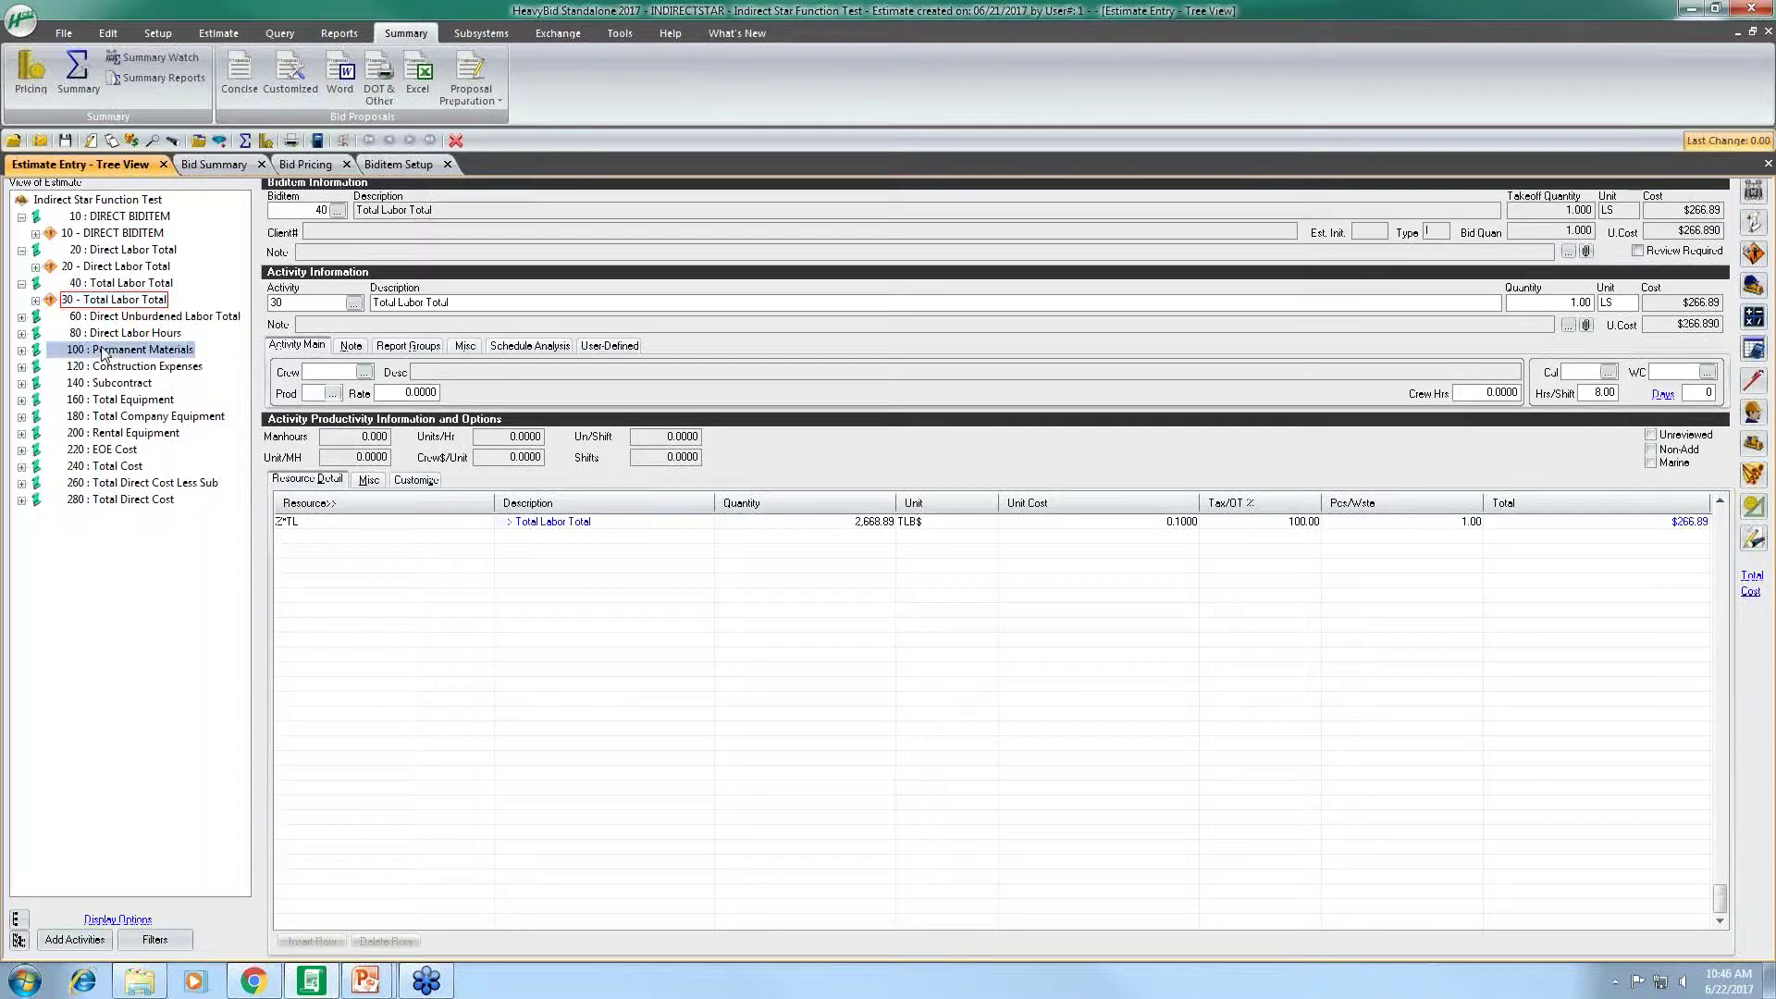
left_click(20, 351)
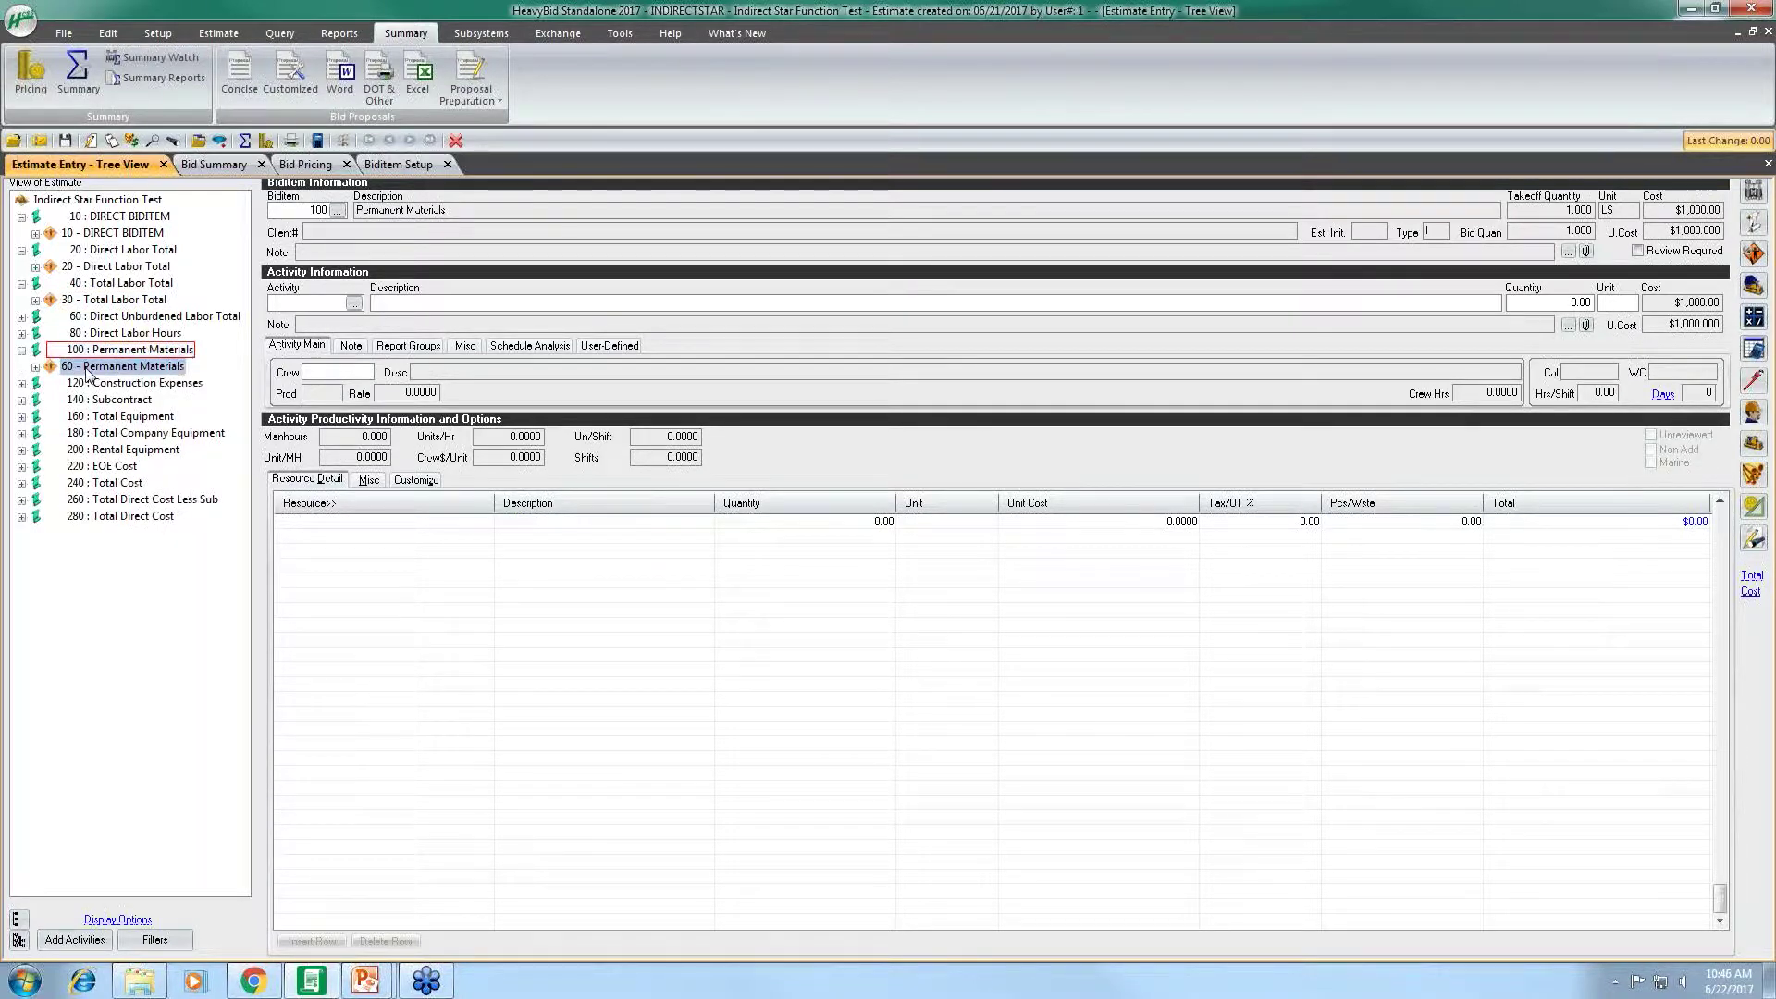
left_click(122, 367)
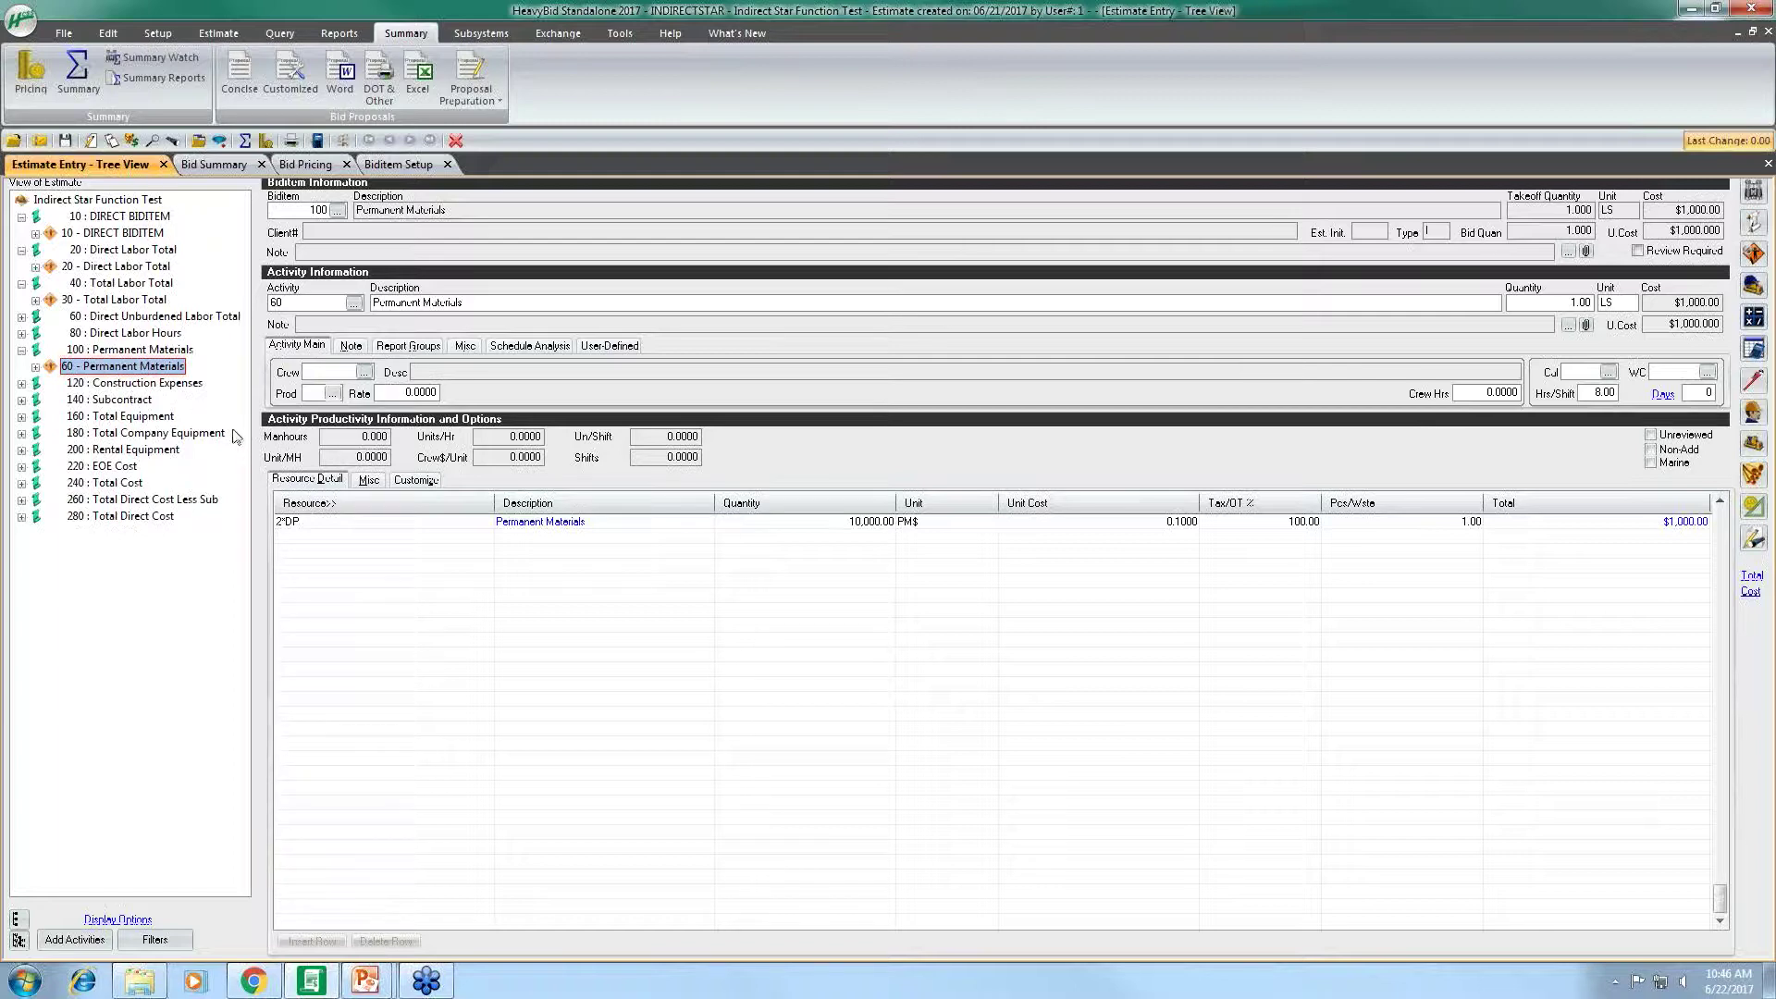
left_click(354, 508)
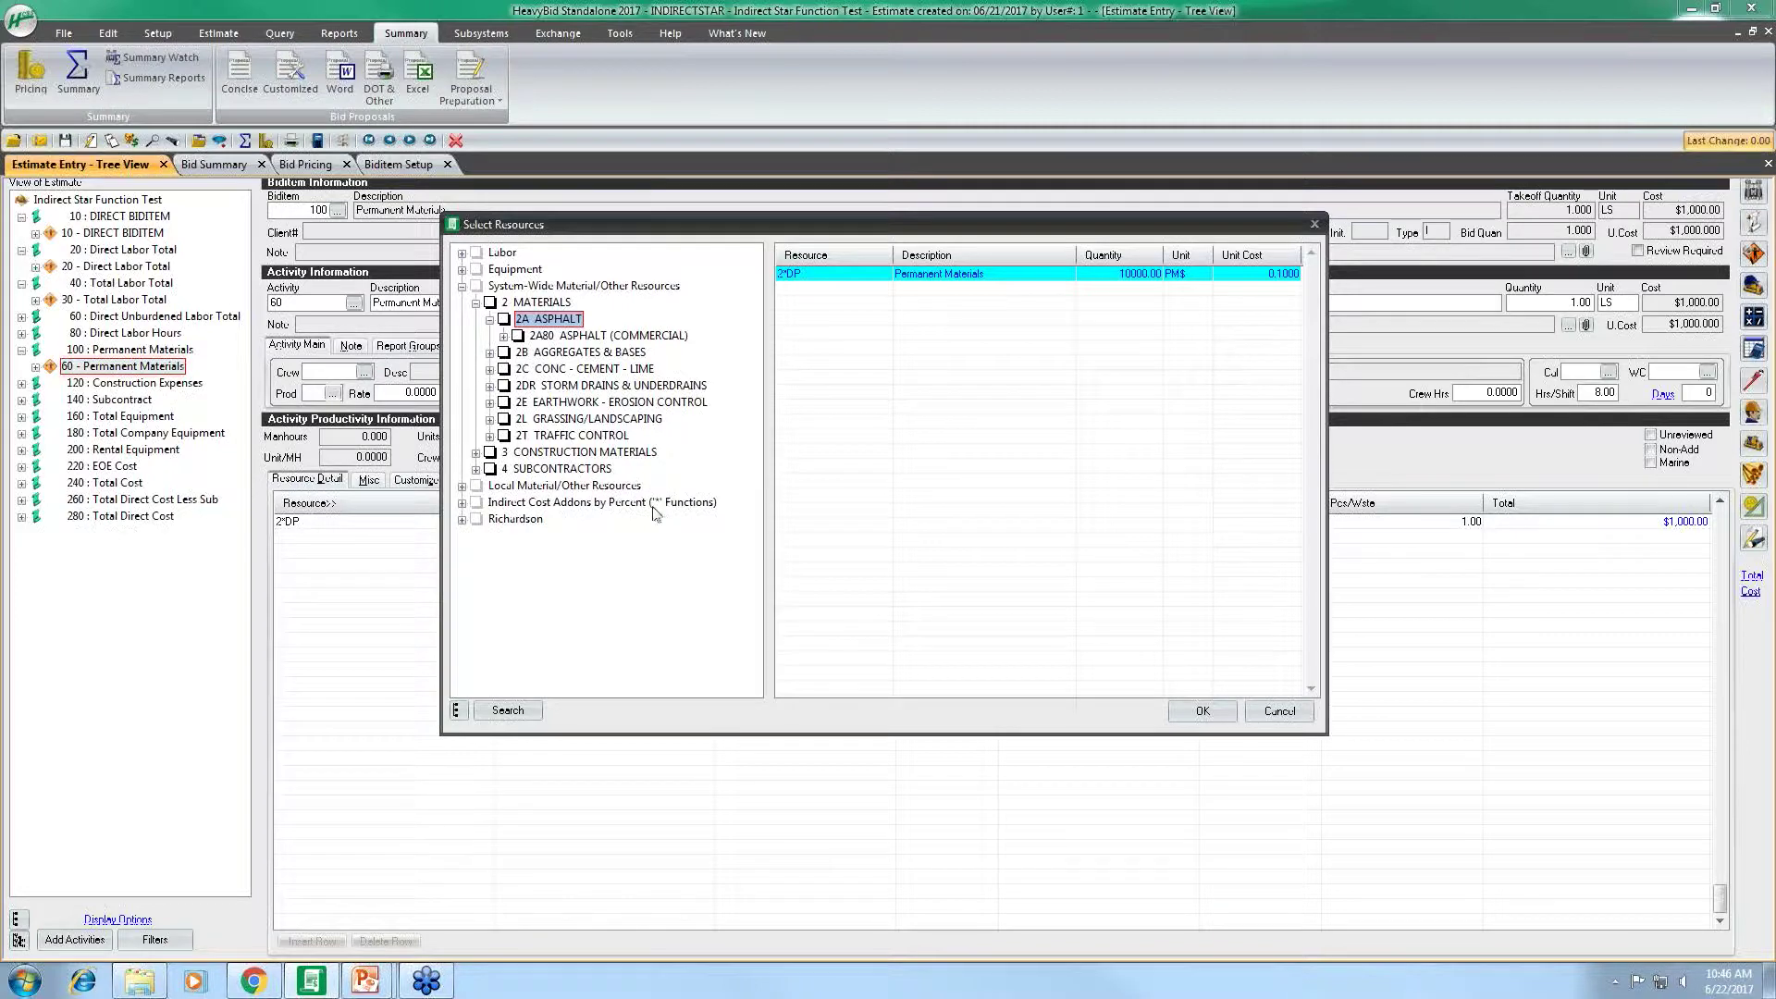
left_click(461, 502)
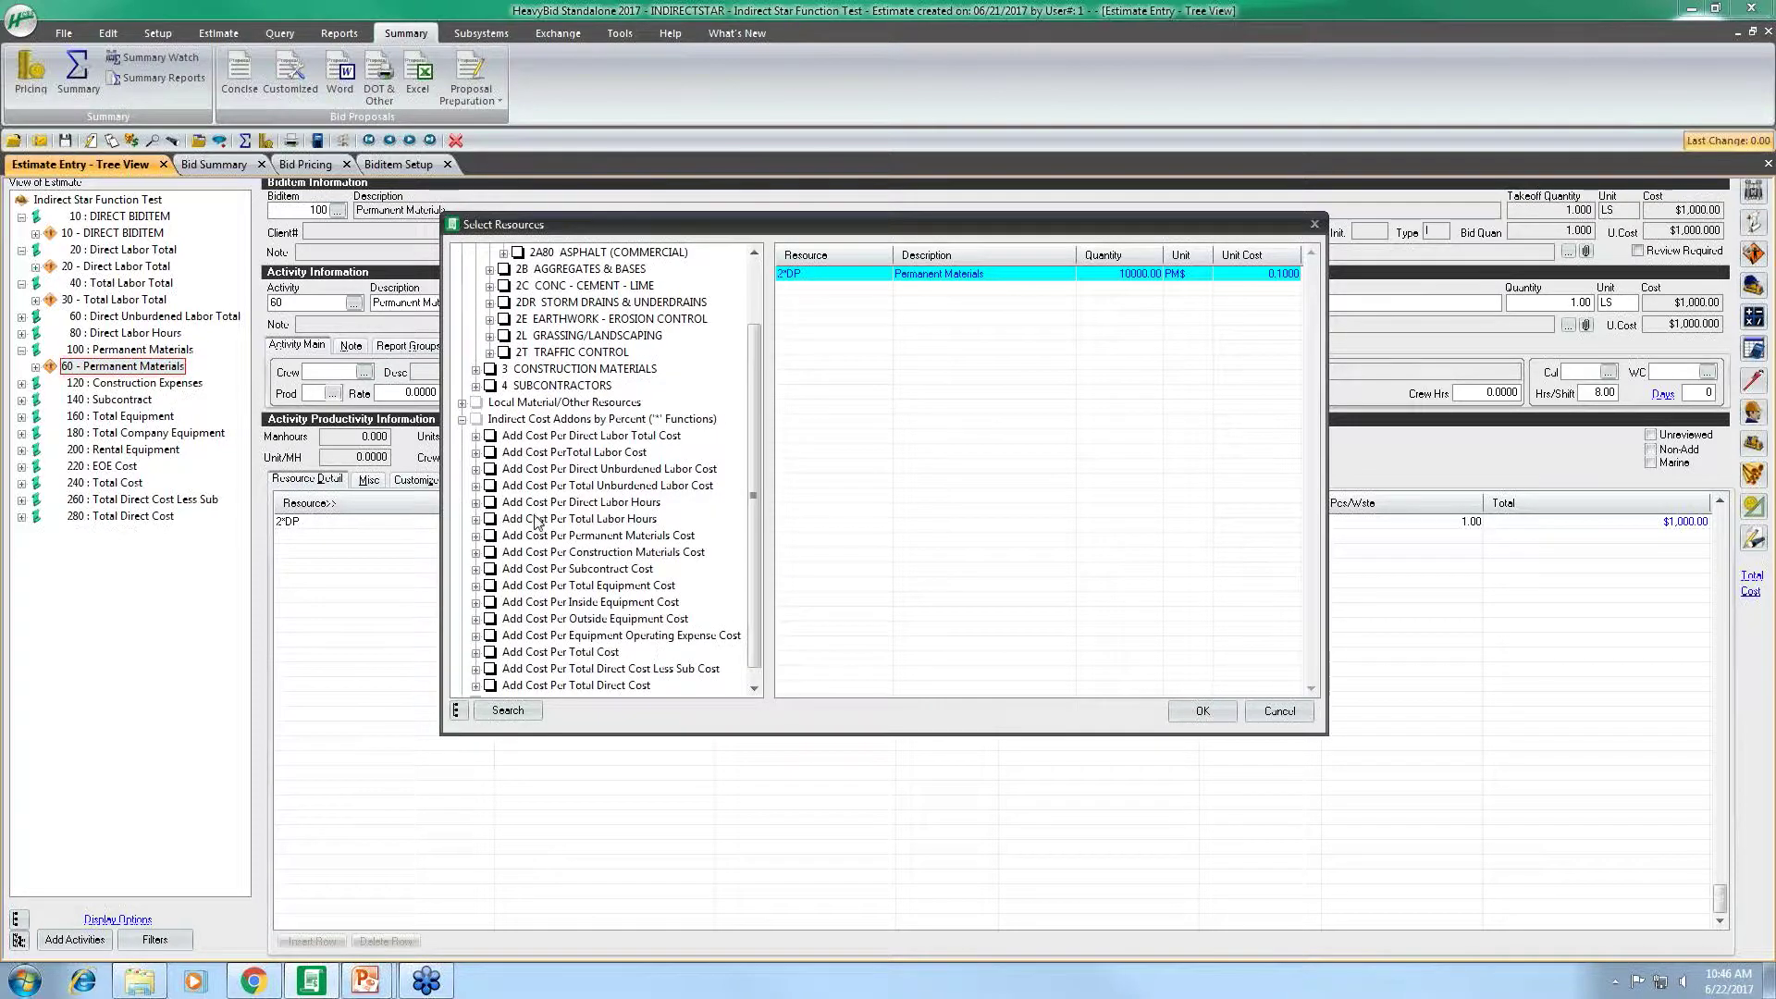
scroll(747, 392, "down", 1)
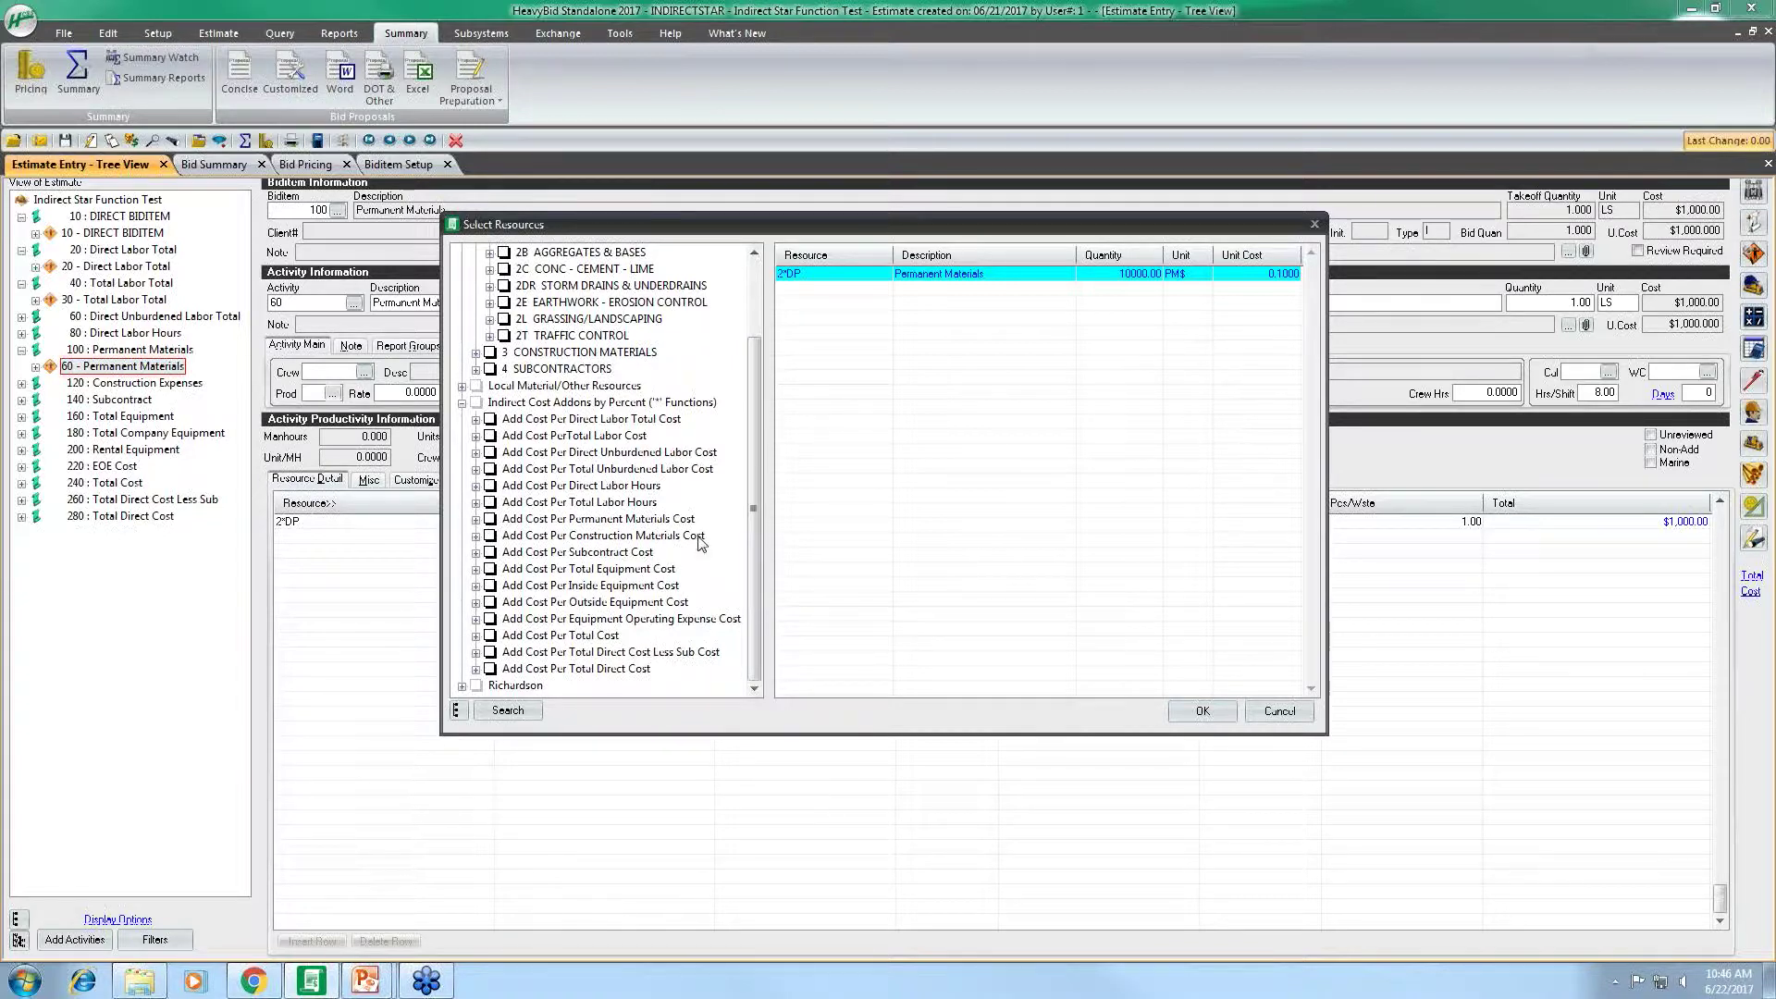
left_click(476, 519)
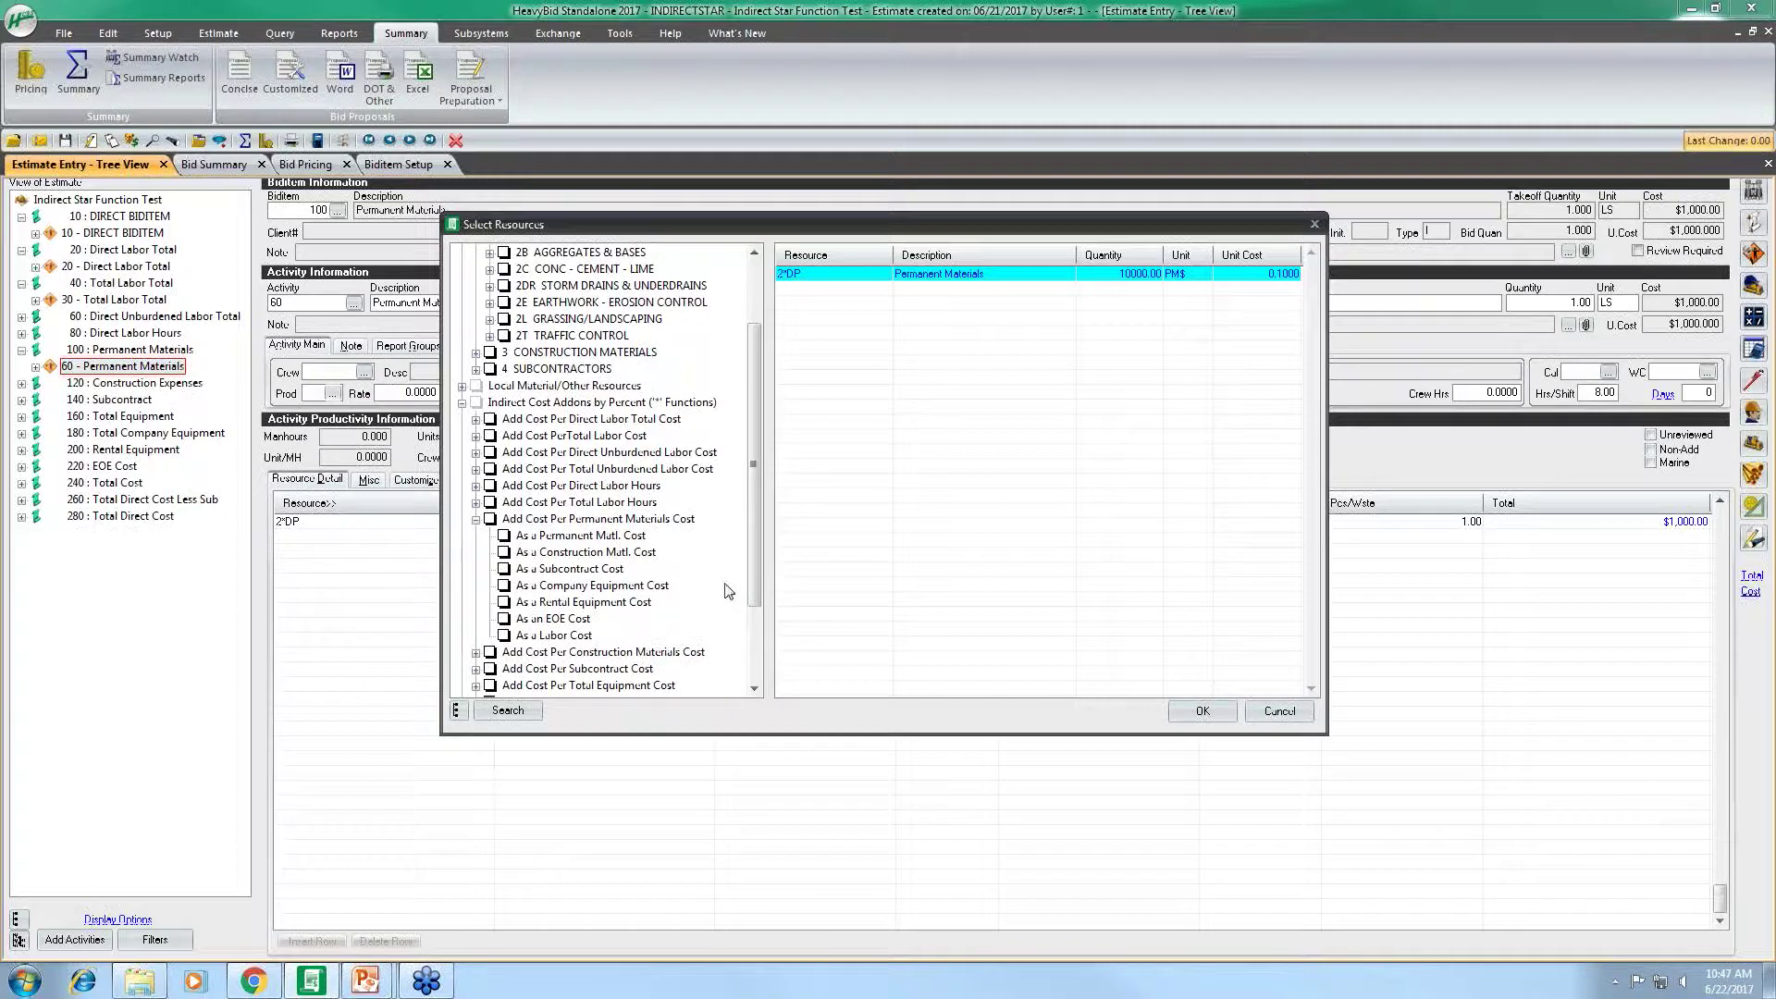
left_click(504, 620)
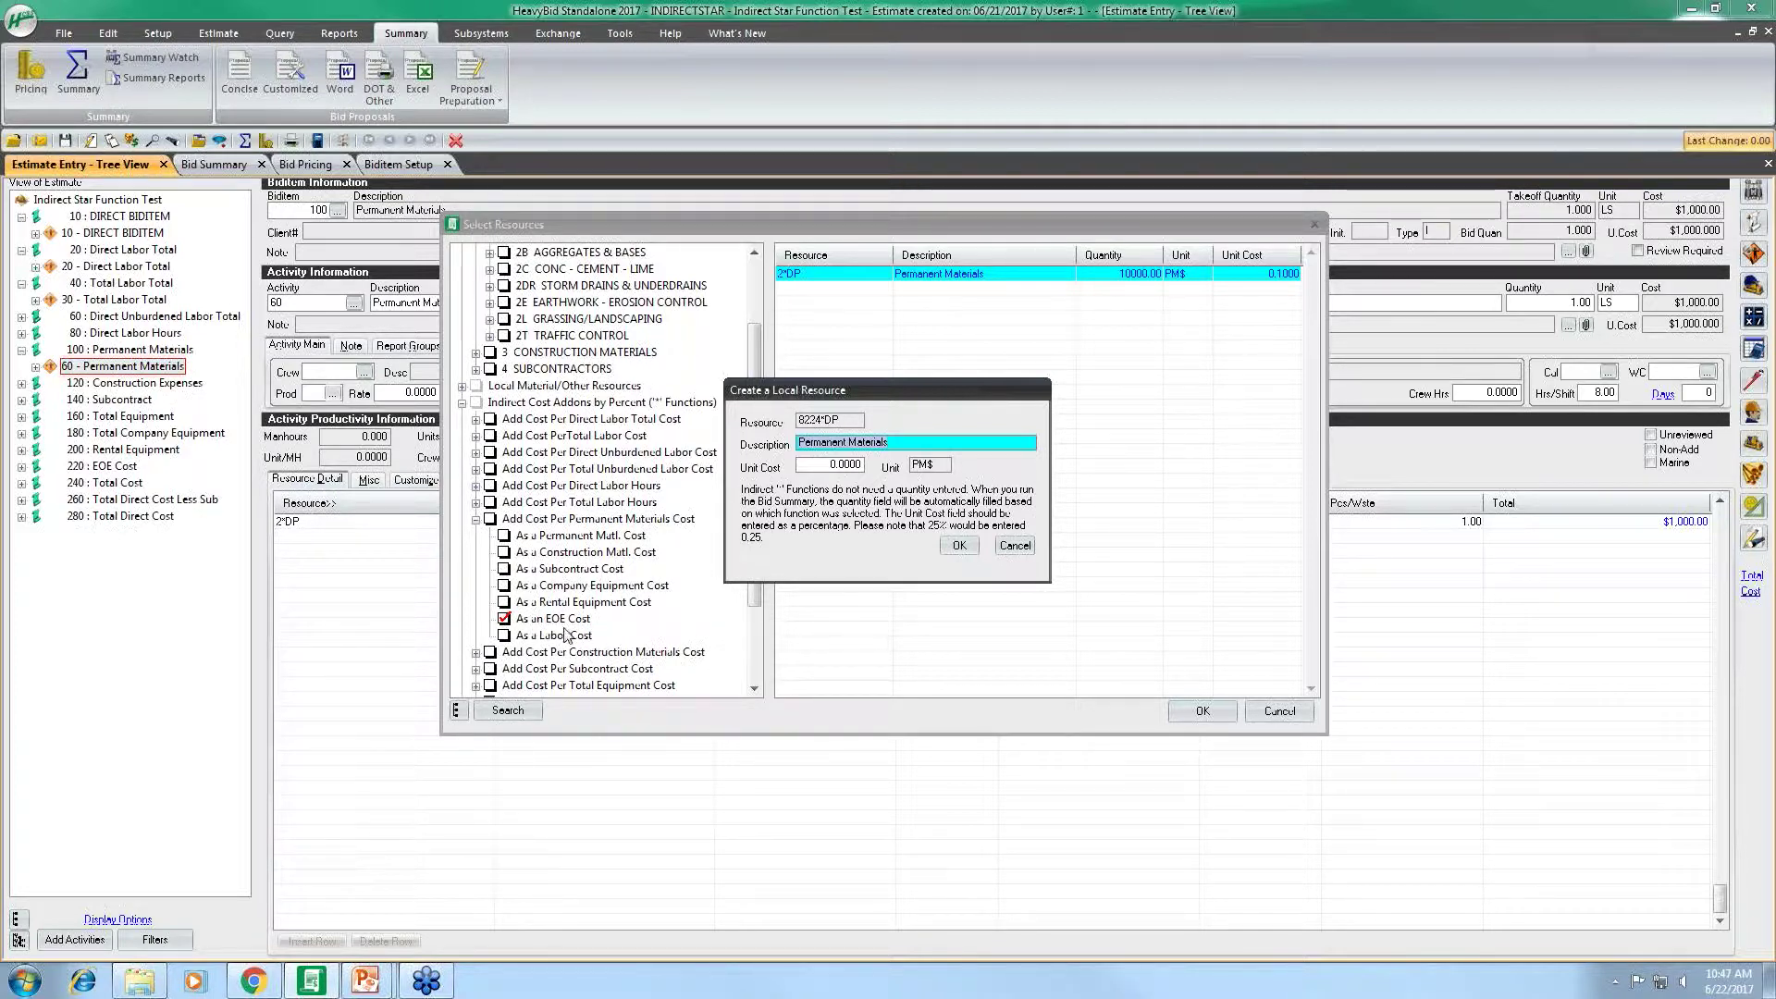
left_click(817, 468)
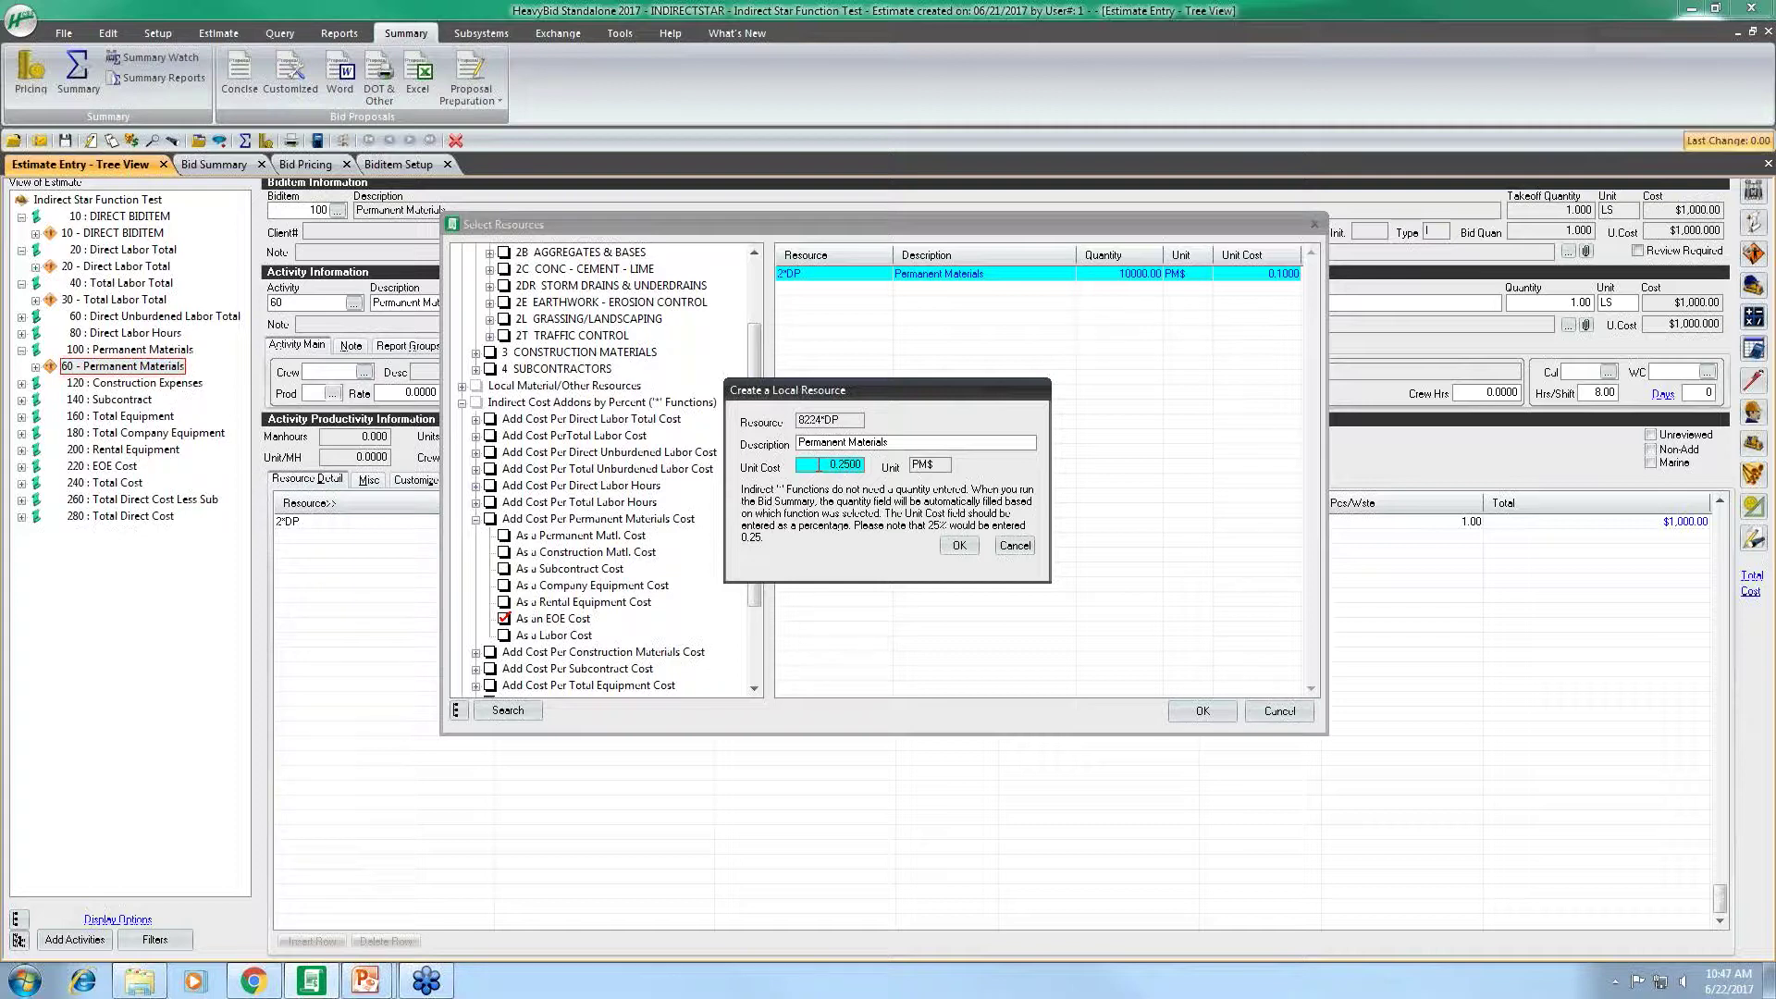
left_click(956, 547)
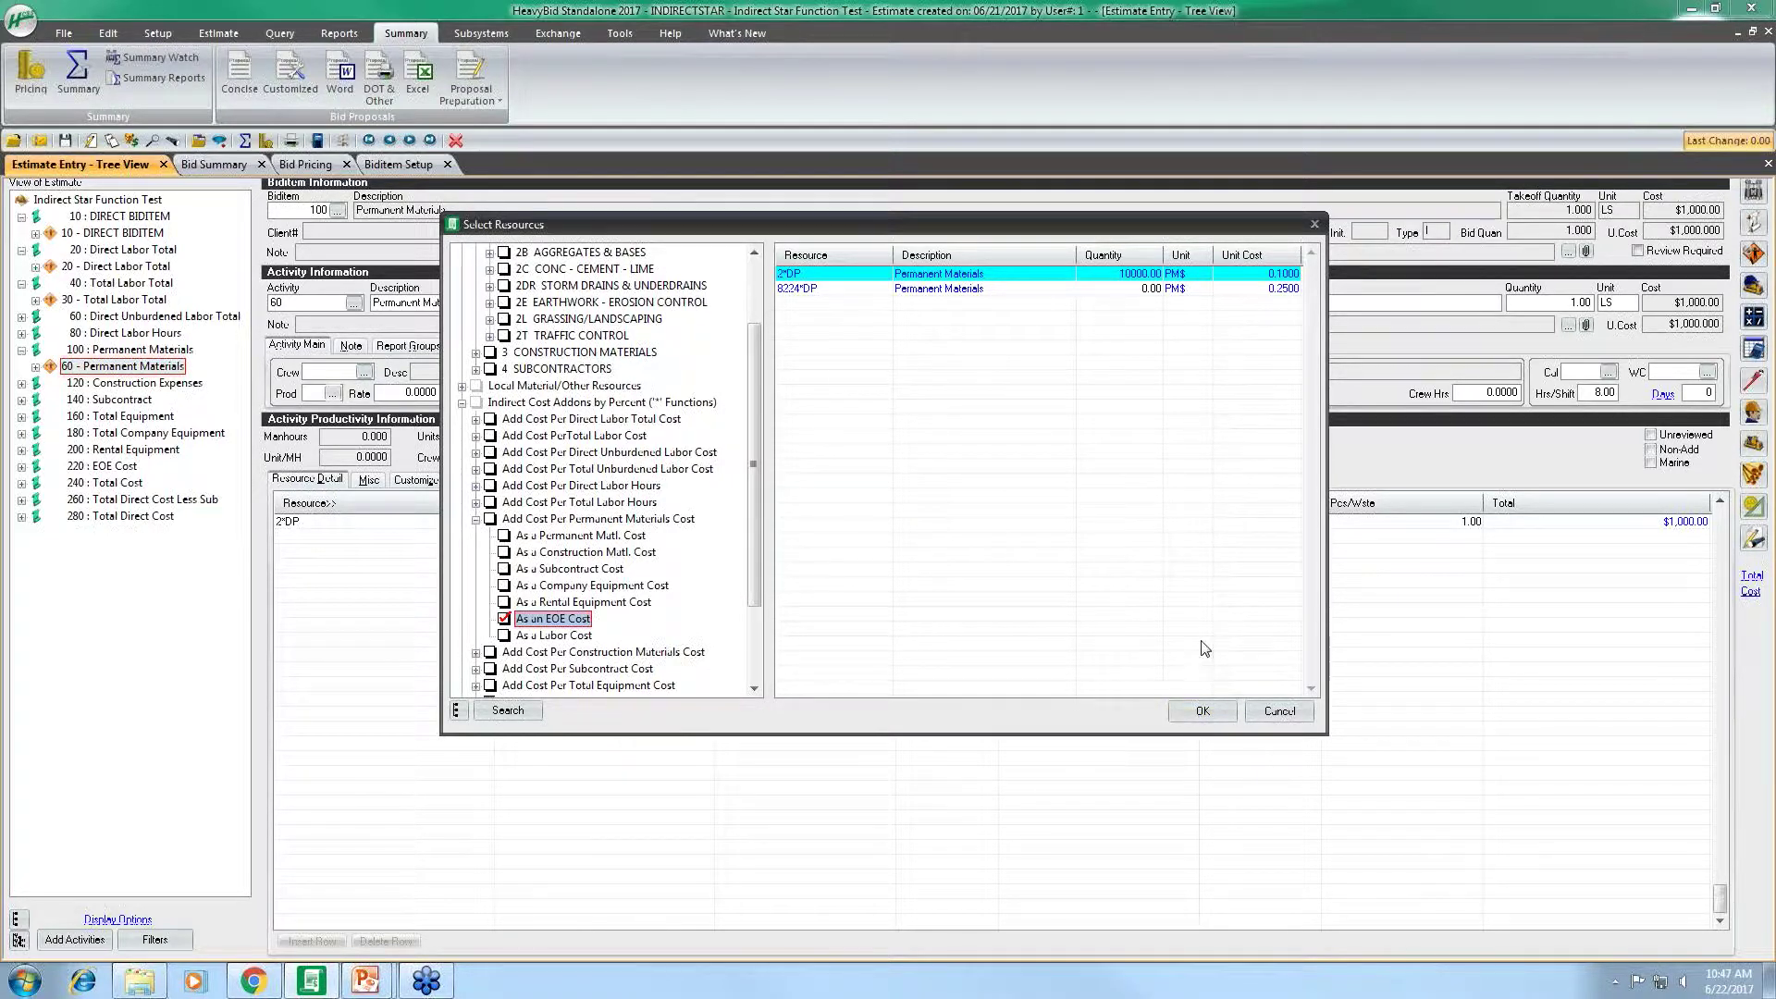
left_click(1203, 708)
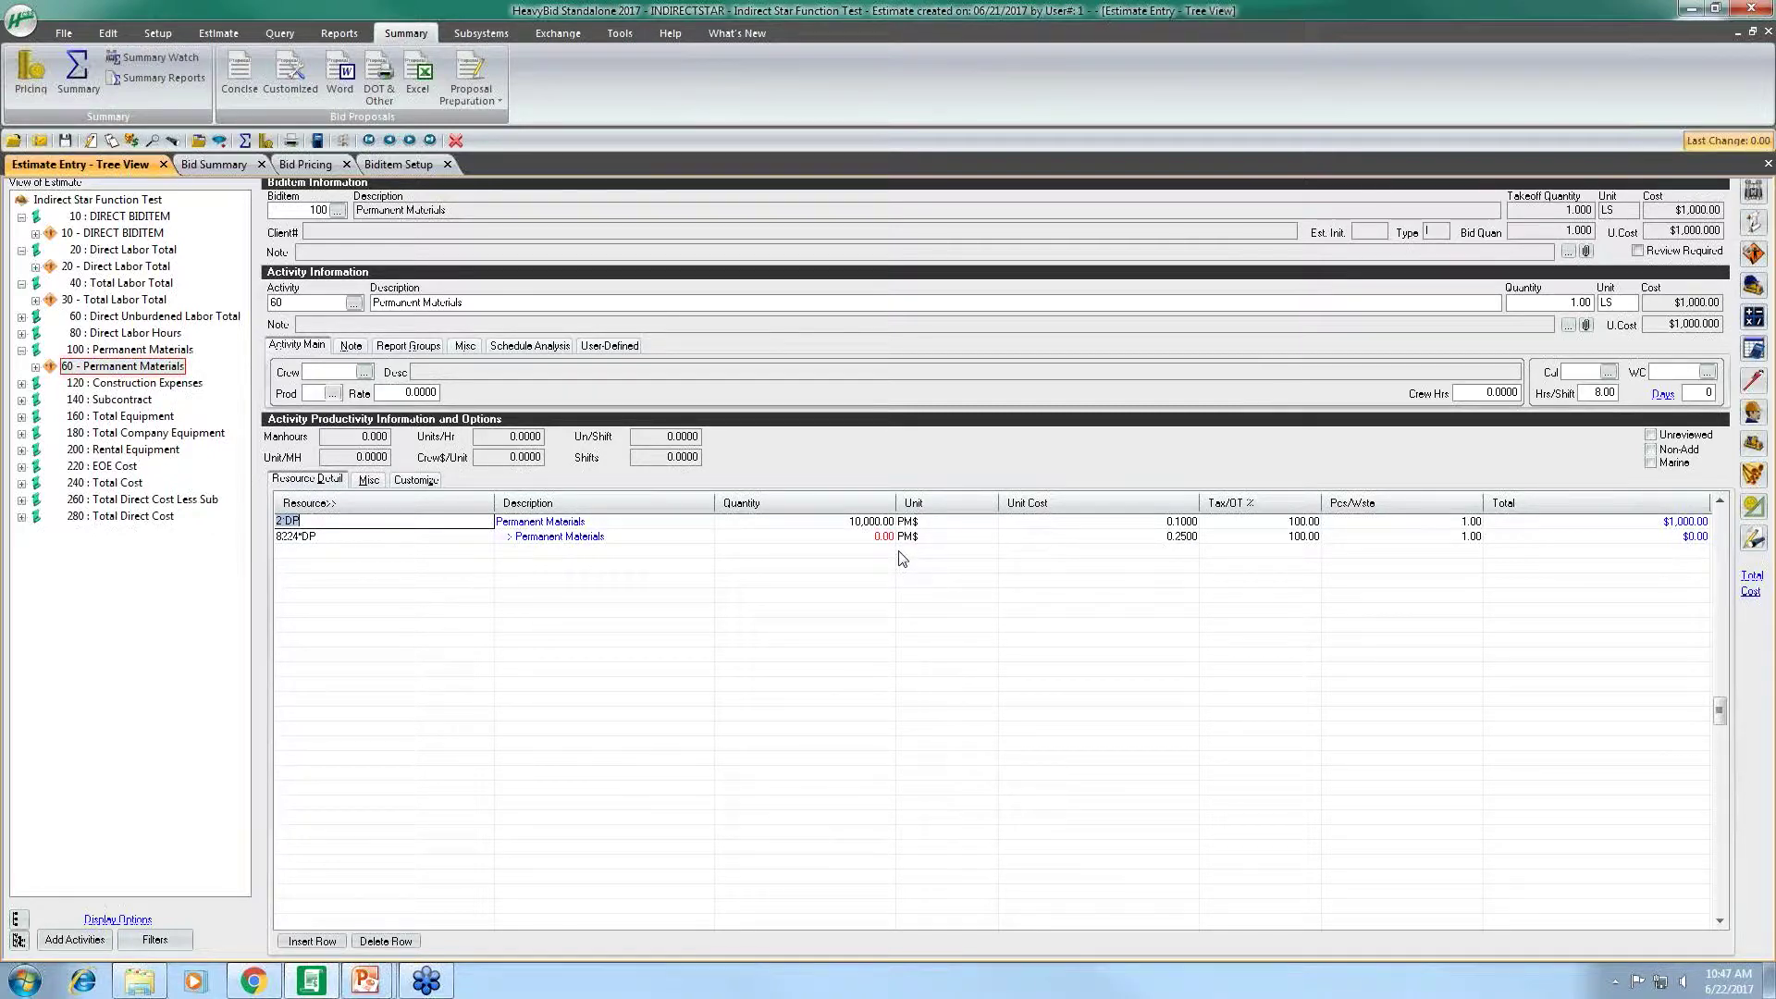
Rerun the bid summary and the spread to update the estimate with the new EOE addon
left_click(222, 164)
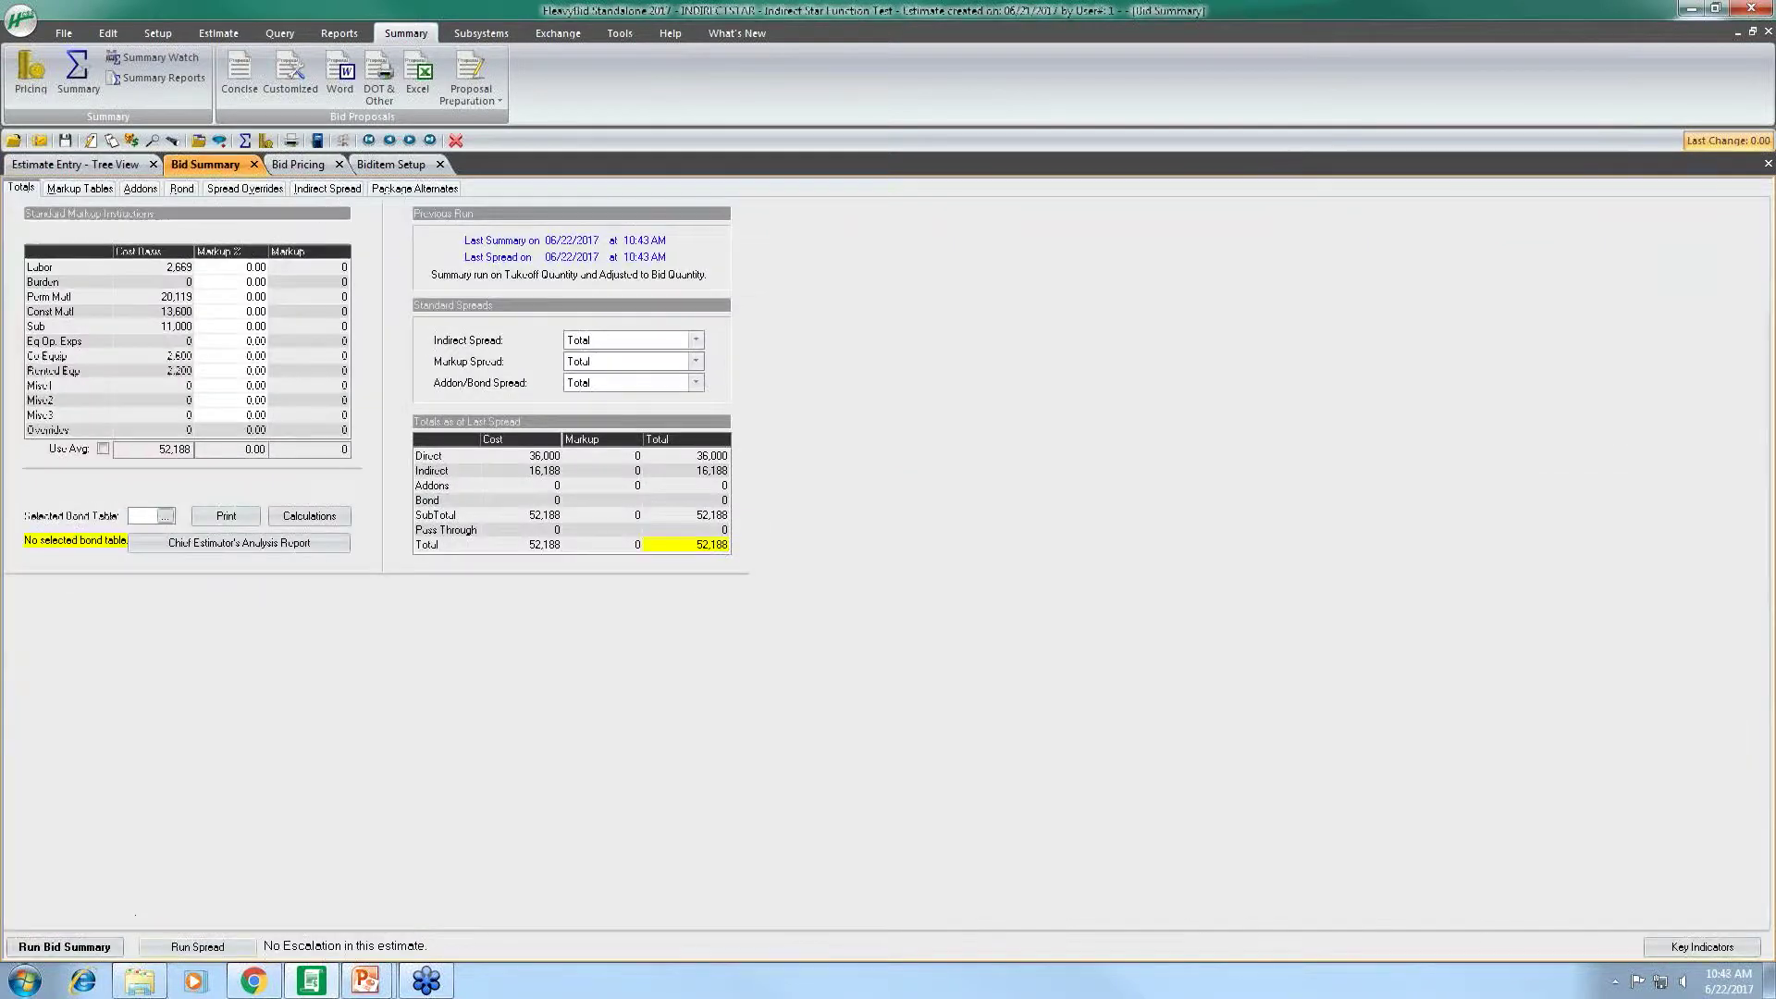
left_click(100, 949)
left_click(180, 948)
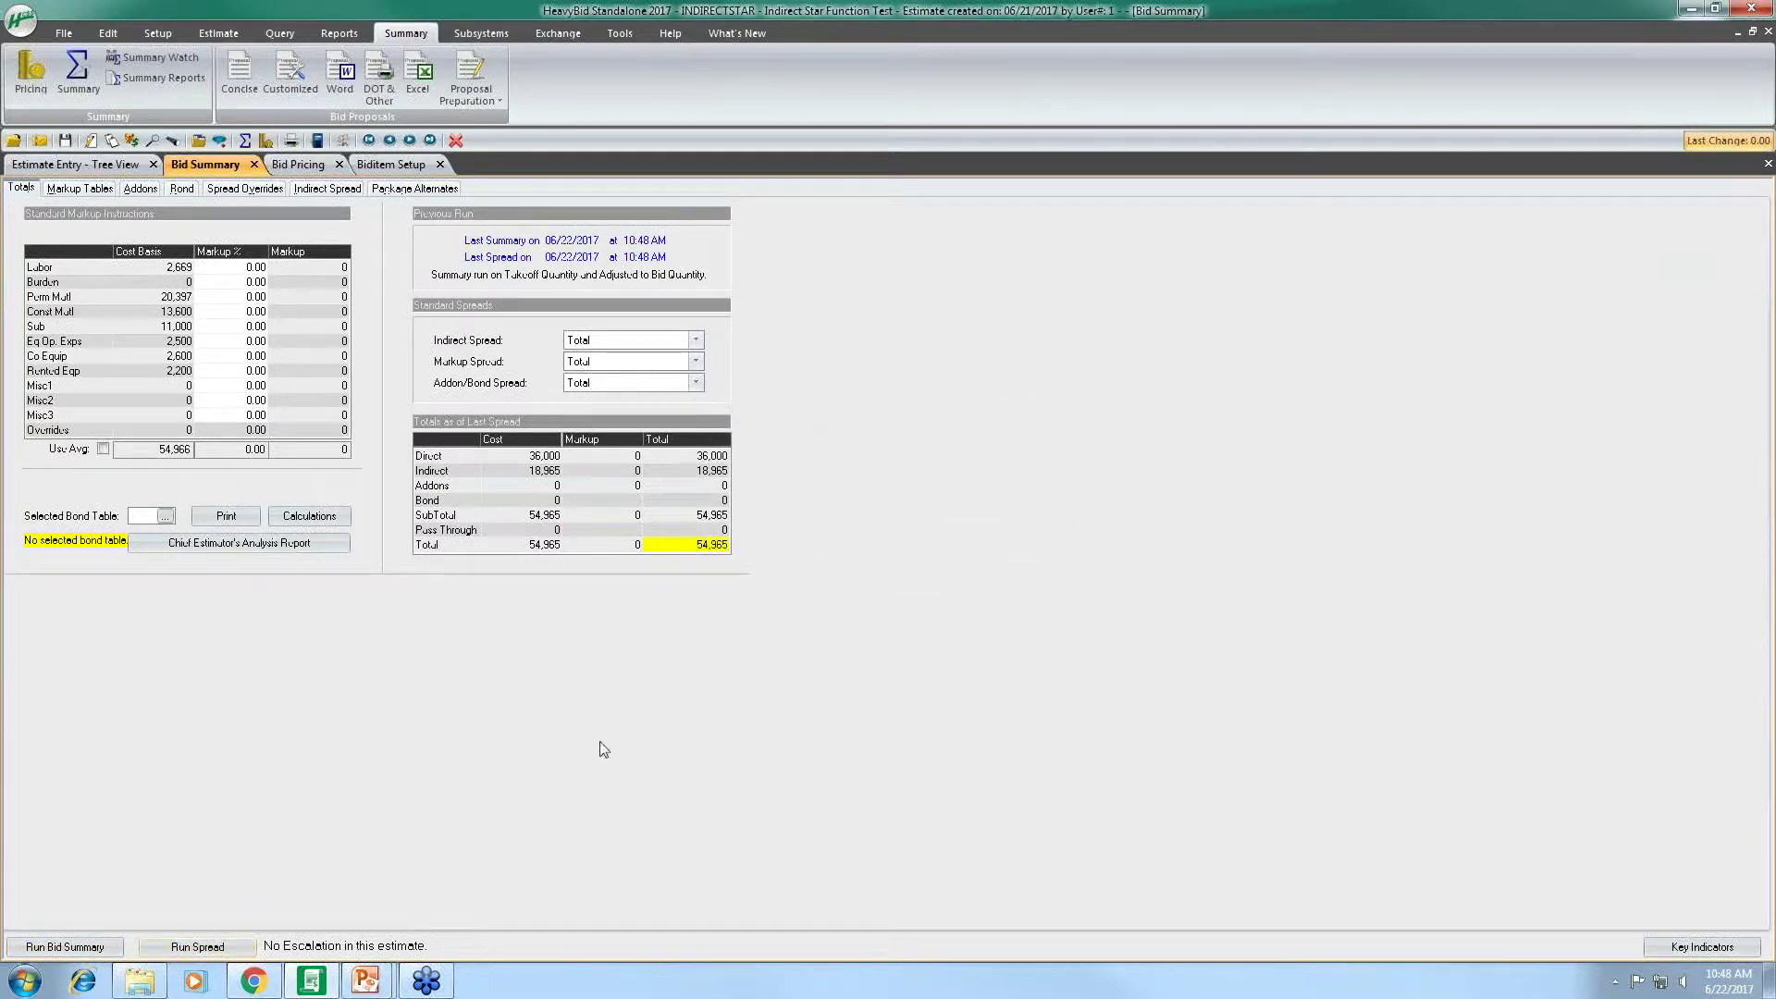
Review the EOE addon's quantity in the Permanent Materials activity, the bid summary totals and the indirect charge in the bid pricing
left_click(74, 165)
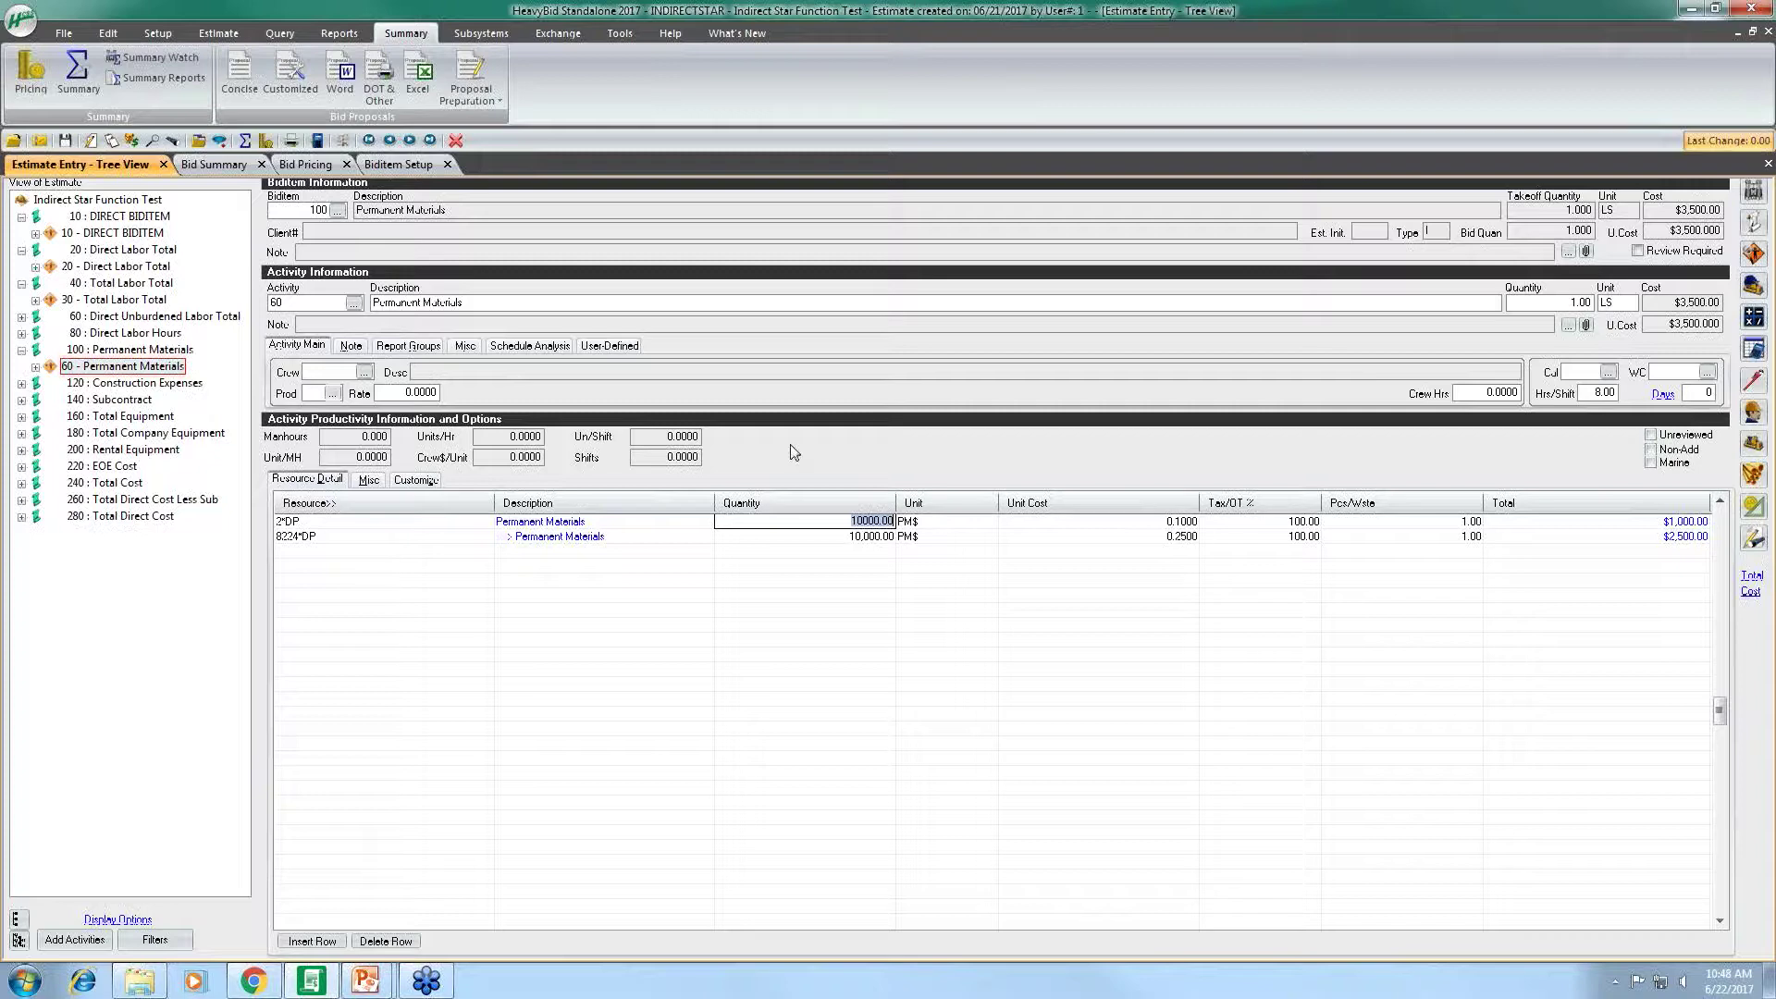
left_click(214, 164)
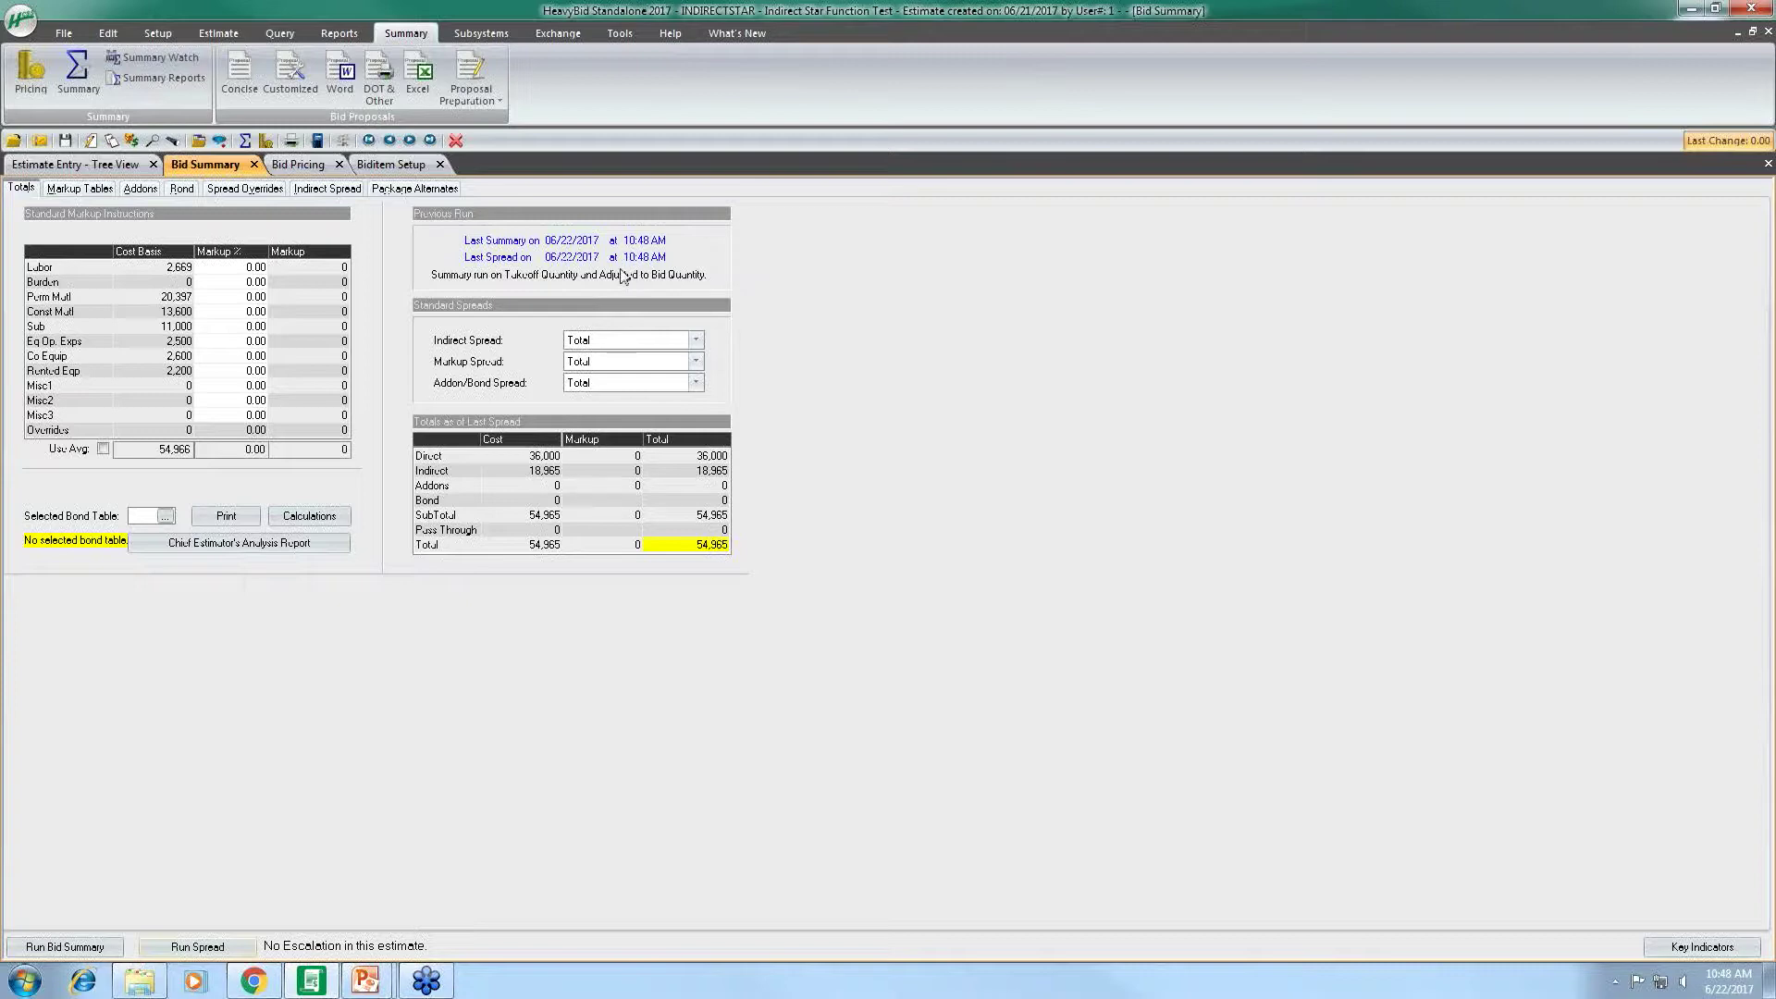
left_click(298, 164)
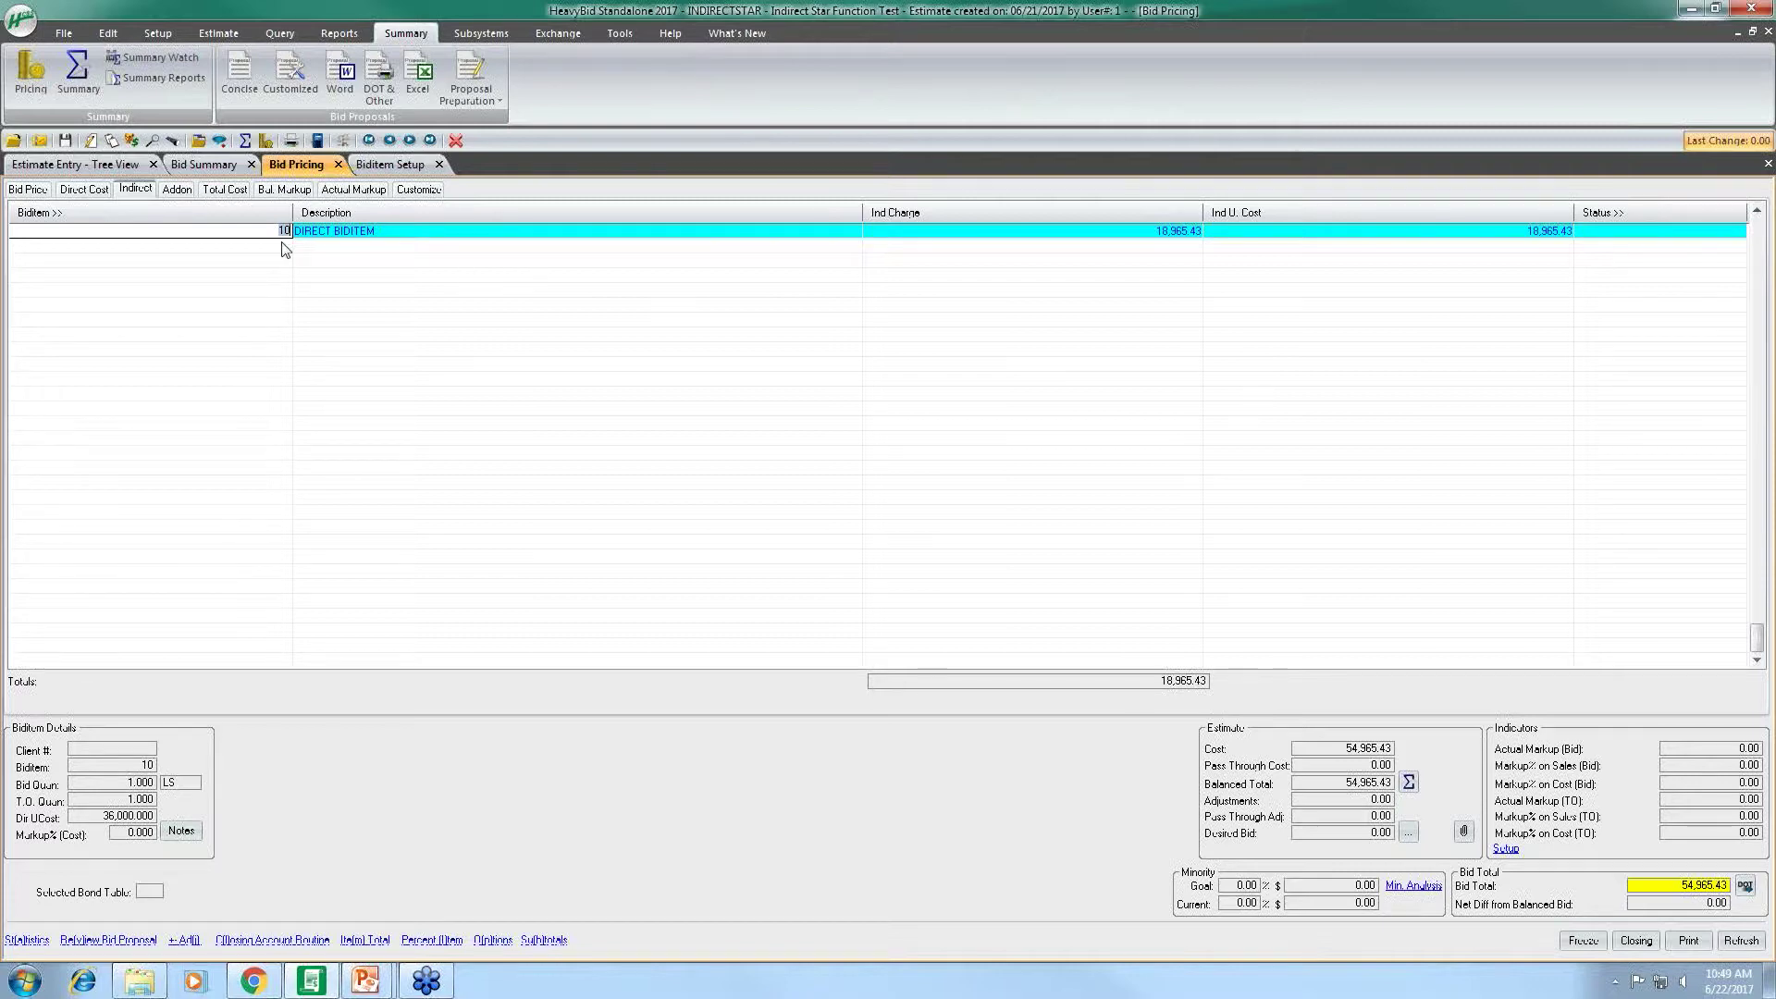
left_click(111, 165)
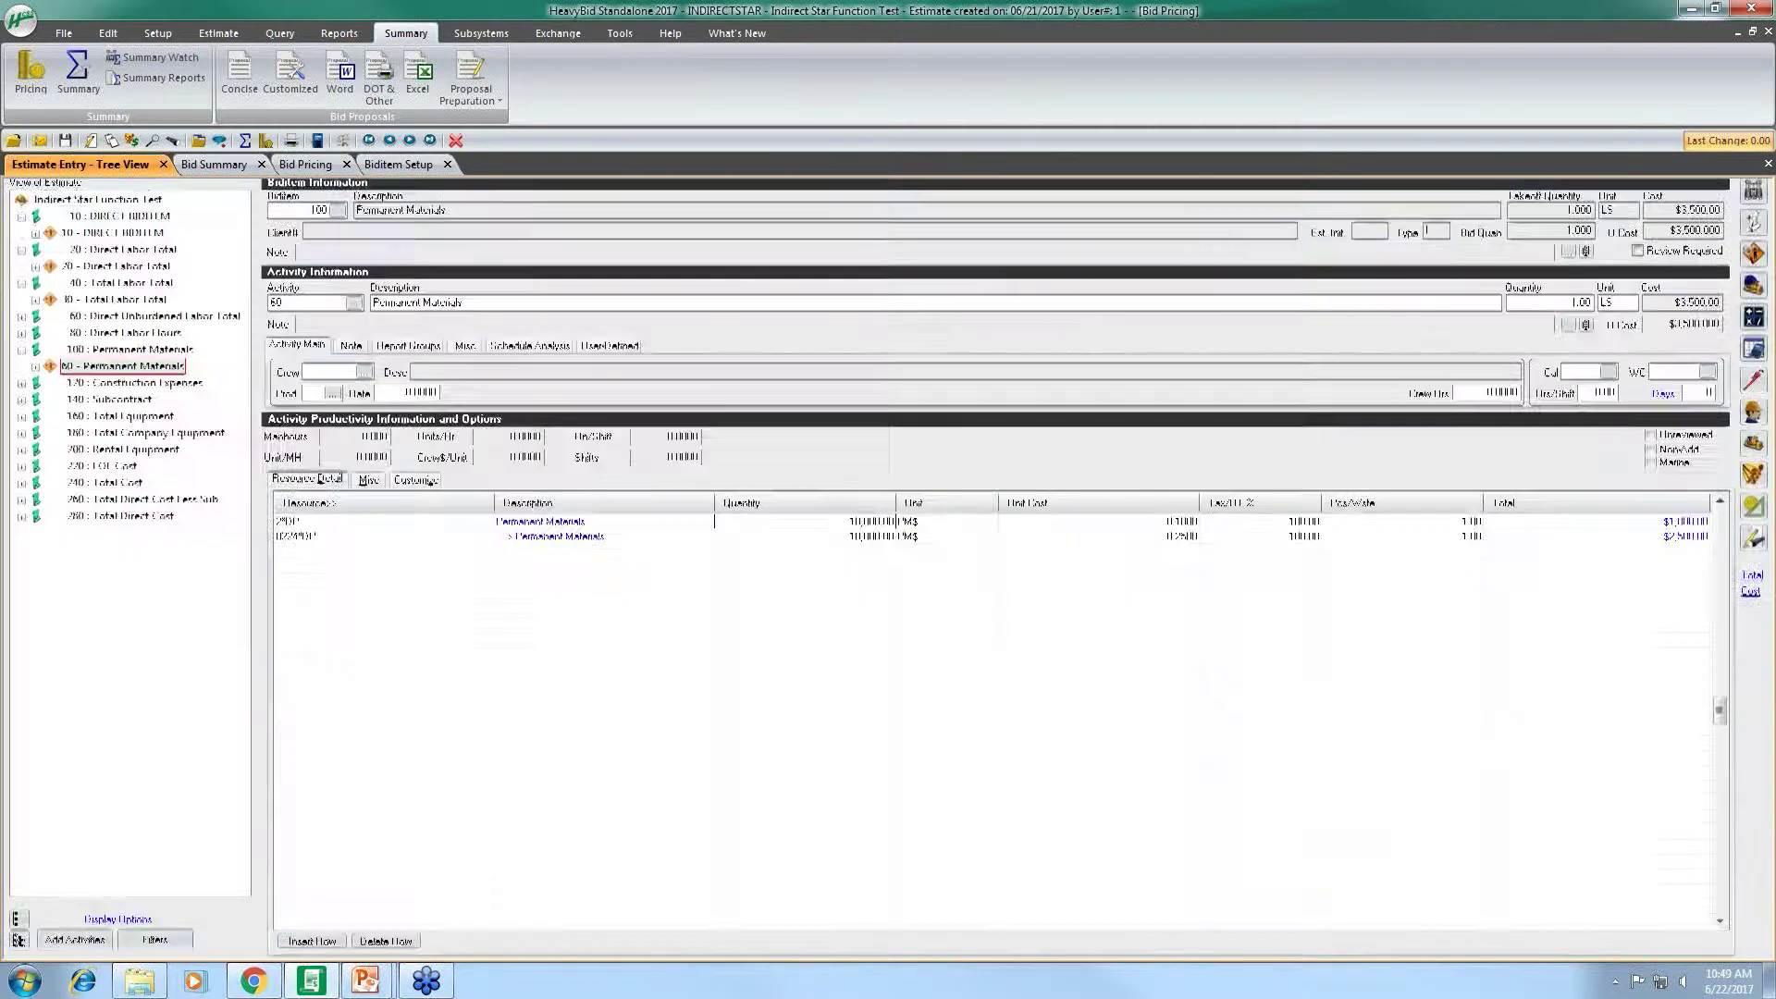